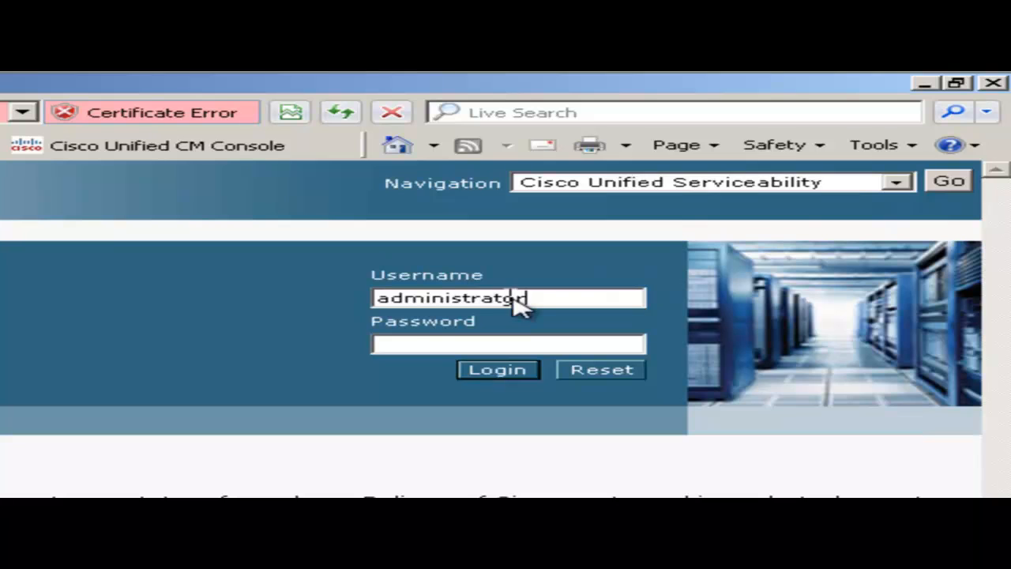
# - Log in to Cisco Unified Serviceability with the administrator password
pyautogui.write('•••••••••')
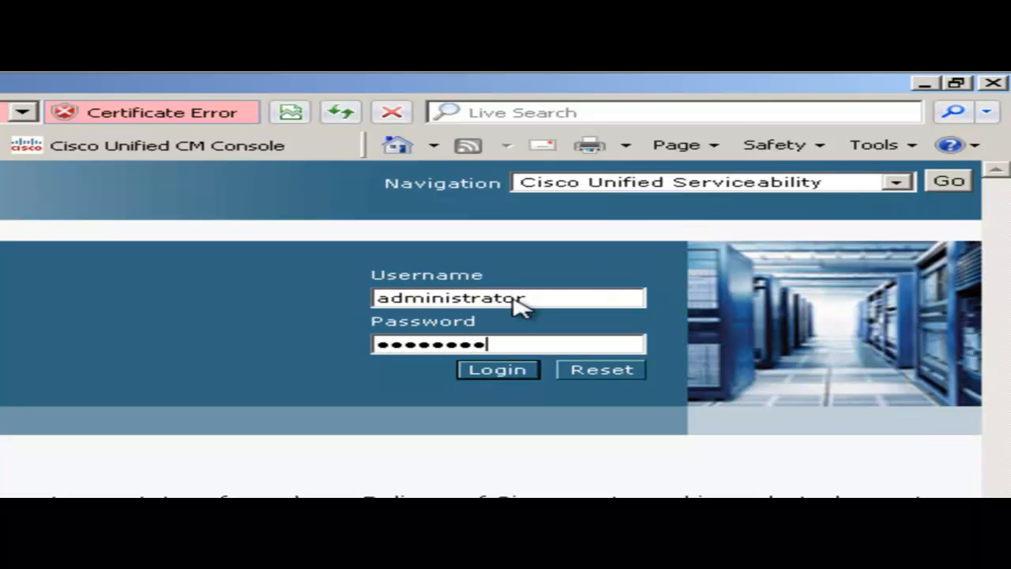
pyautogui.press('Tab')
pyautogui.press('Return')
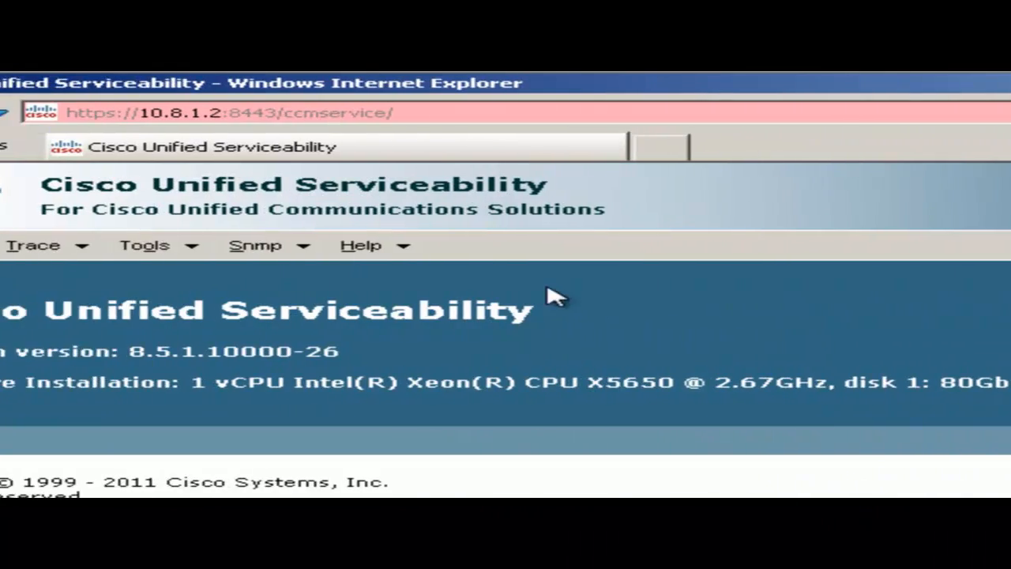
# - Activate Cisco CTIManager and Cisco AXL Web Service on server cucm8 and save the activation
pyautogui.click(320, 257)
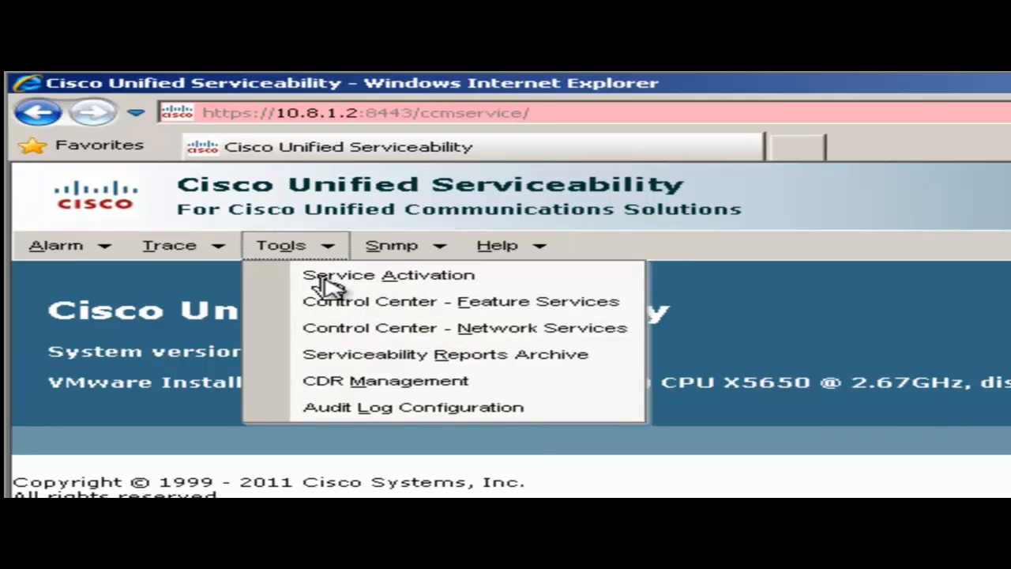
pyautogui.click(332, 281)
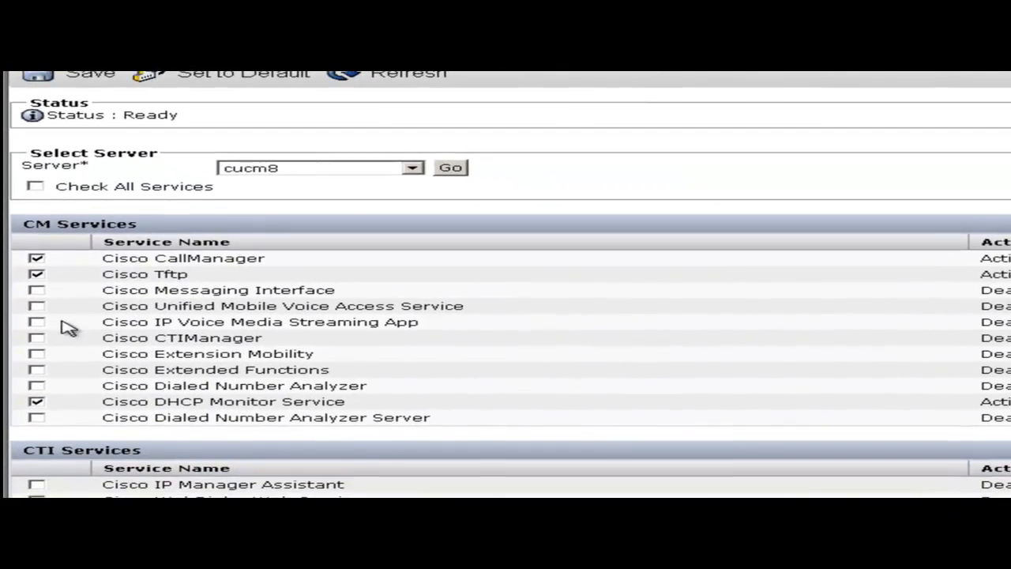
pyautogui.click(37, 337)
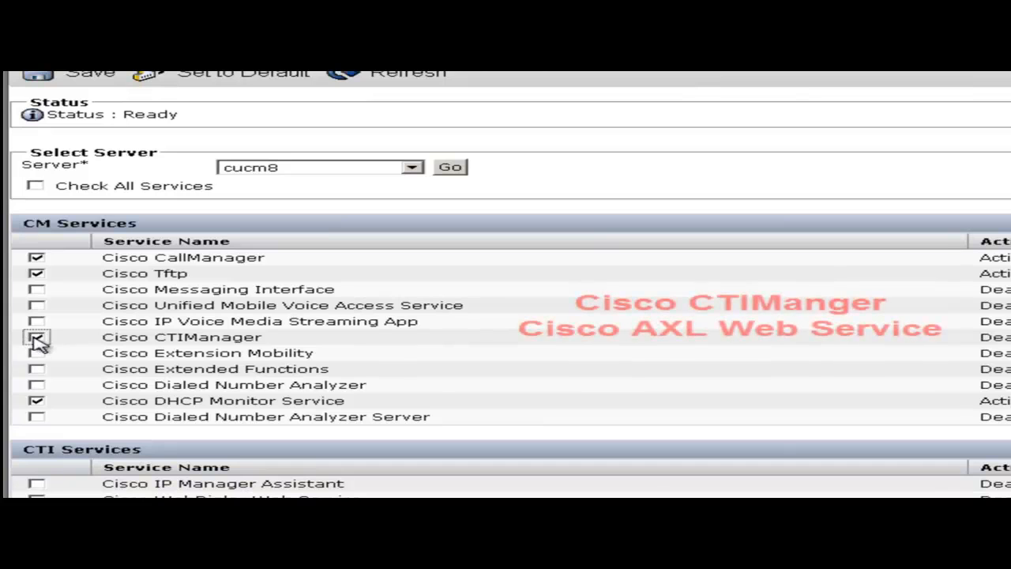
pyautogui.scroll(-5, 506, 284)
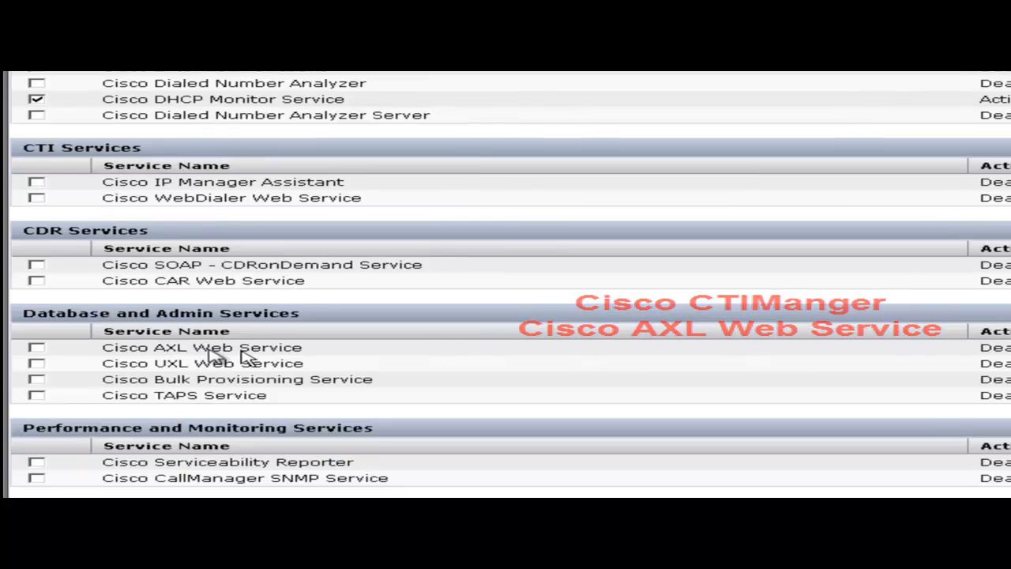
pyautogui.click(37, 348)
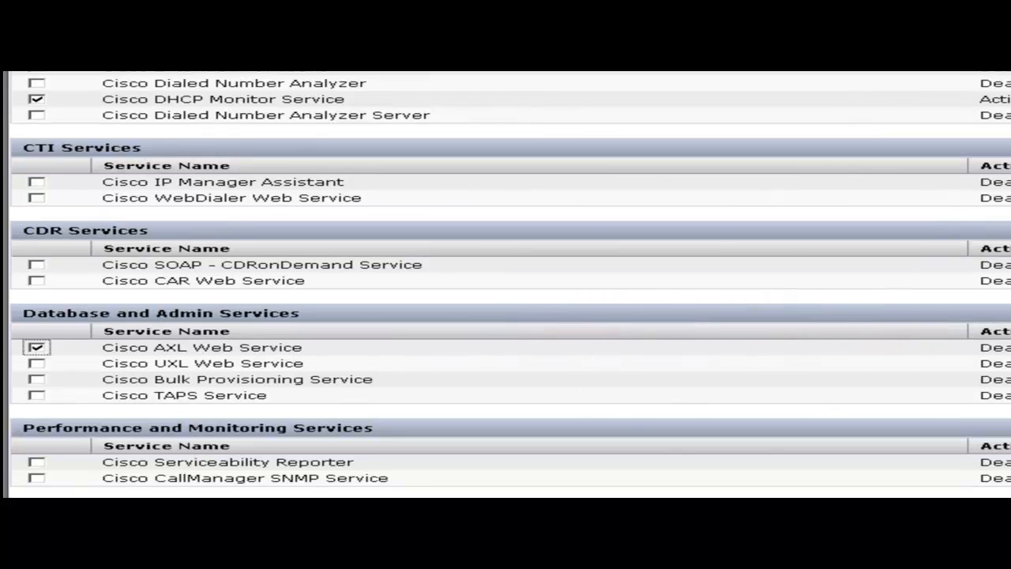
pyautogui.scroll(-3, 547, 457)
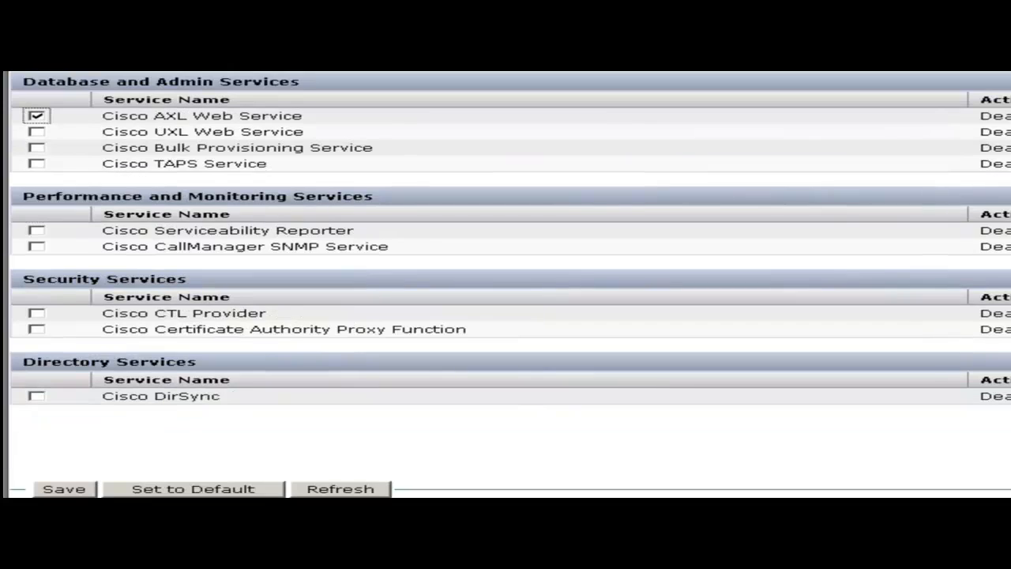
pyautogui.click(64, 489)
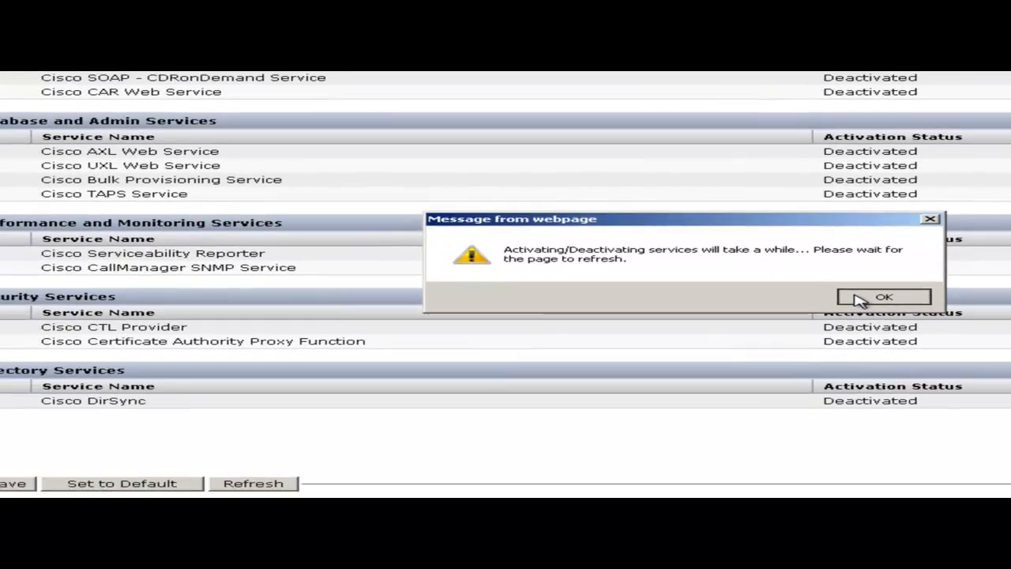
pyautogui.click(691, 359)
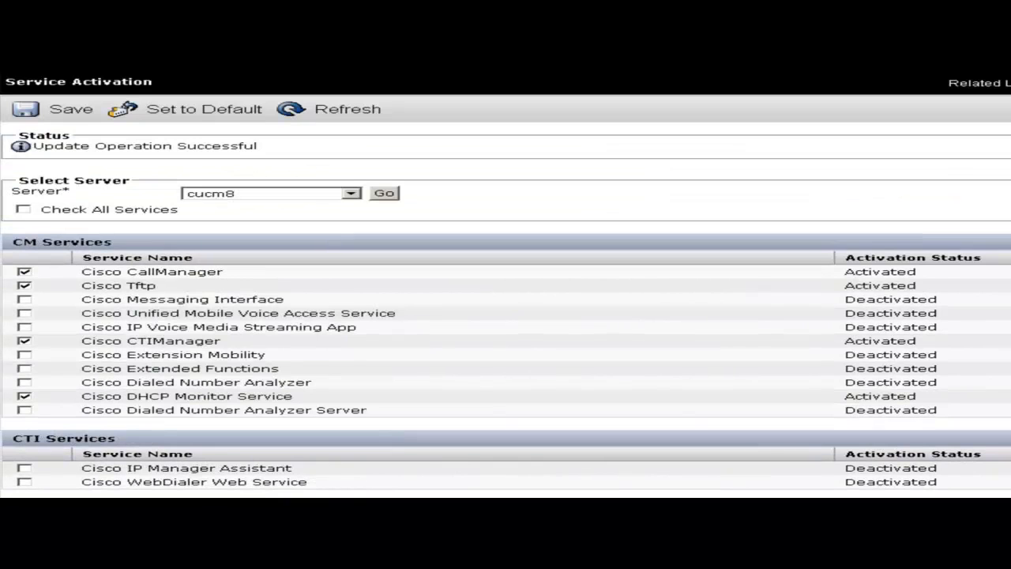
pyautogui.scroll(-3, 506, 285)
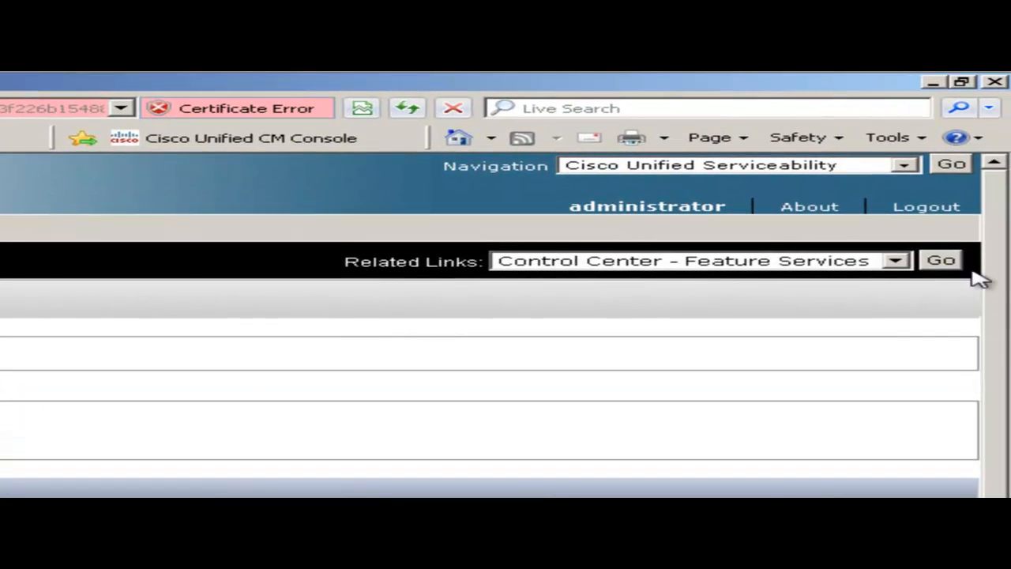
# - Switch the navigation to Cisco Unified CM Administration and open the Find and List User Groups page
pyautogui.click(901, 170)
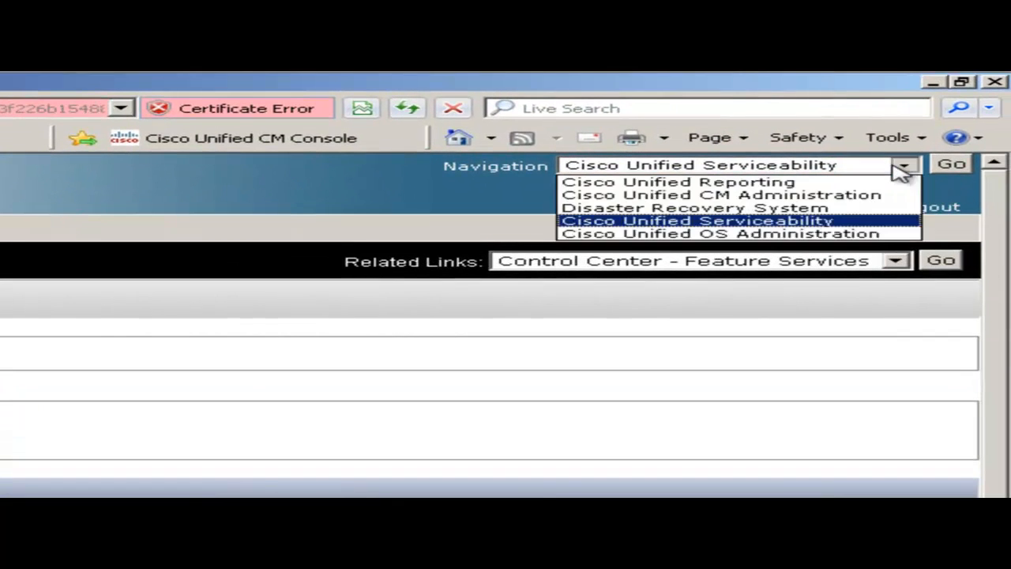
pyautogui.click(865, 197)
pyautogui.click(953, 168)
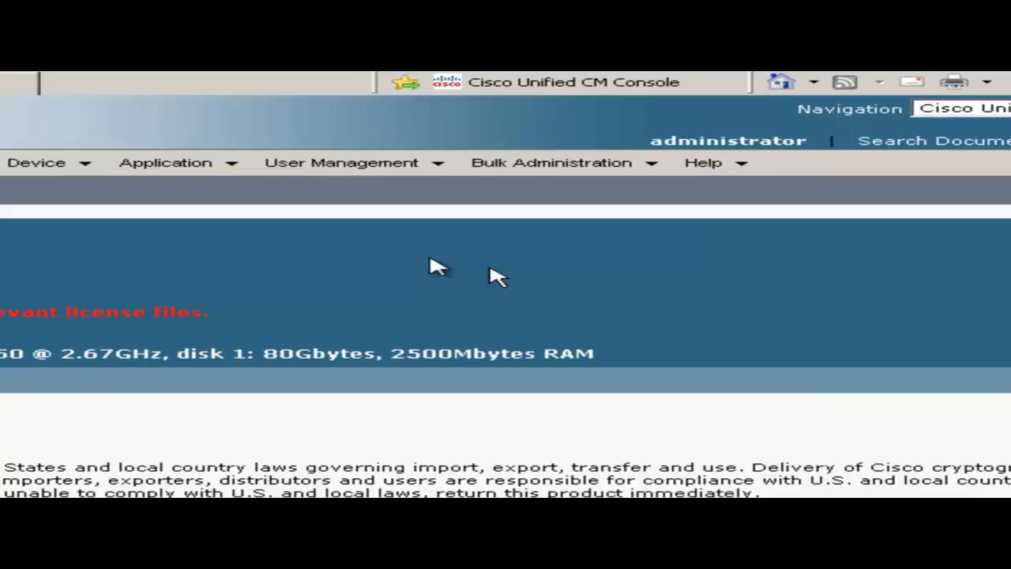
pyautogui.moveTo(365, 149)
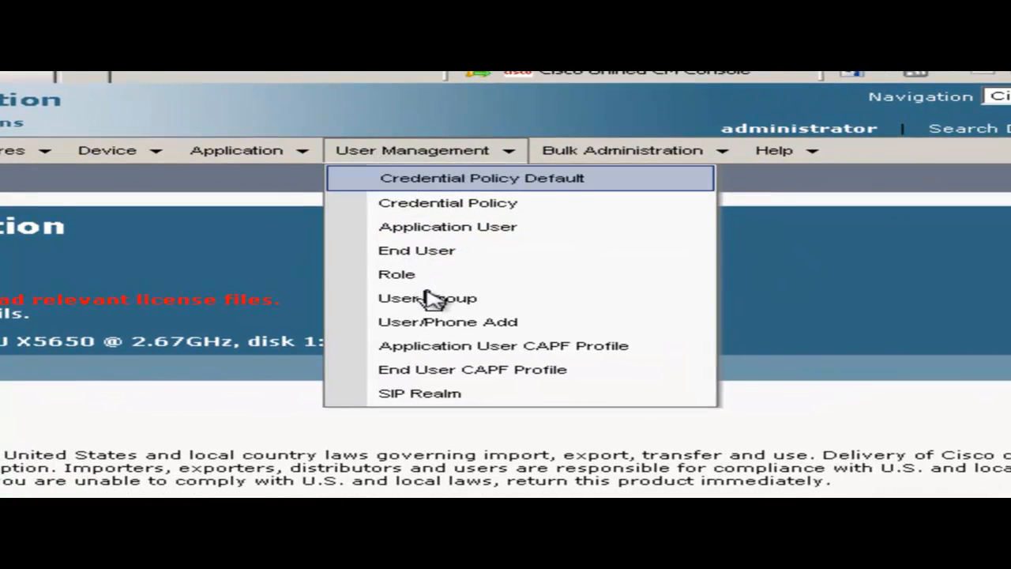
pyautogui.click(446, 307)
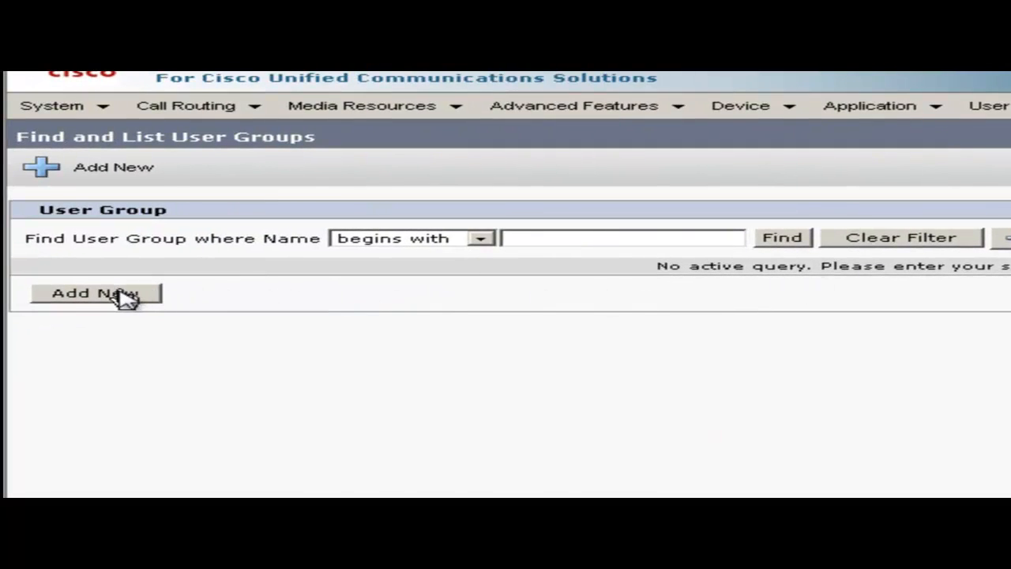
# - Create user group CUEAC GROUP, then list groups whose names begin with CUEAC to confirm it
pyautogui.click(122, 298)
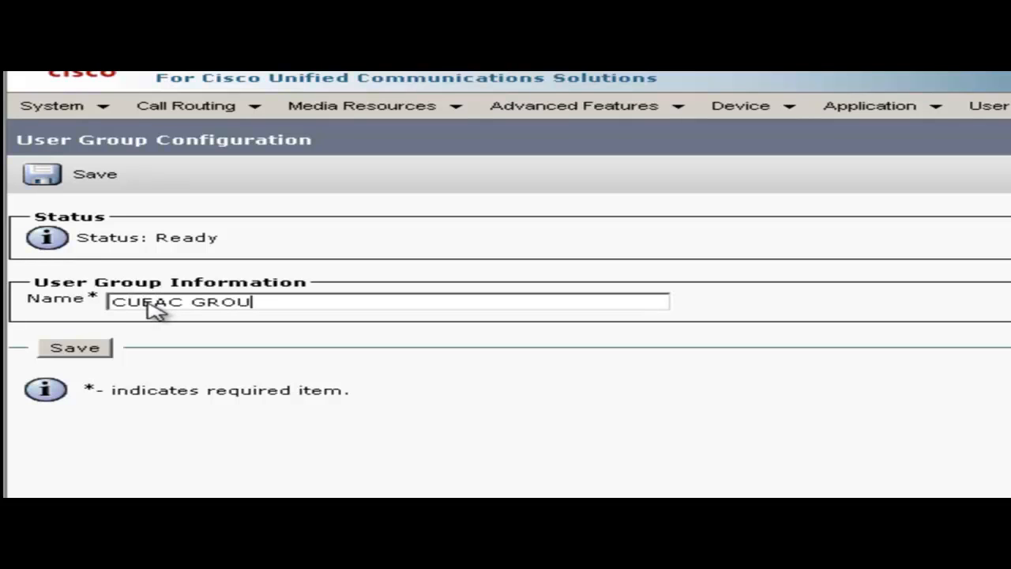
pyautogui.click(83, 356)
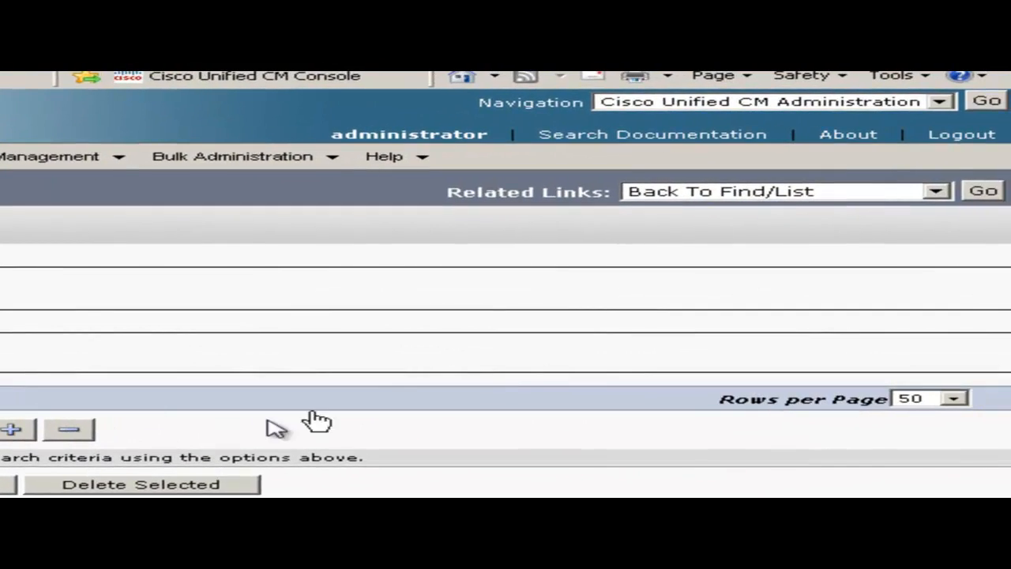
pyautogui.click(983, 191)
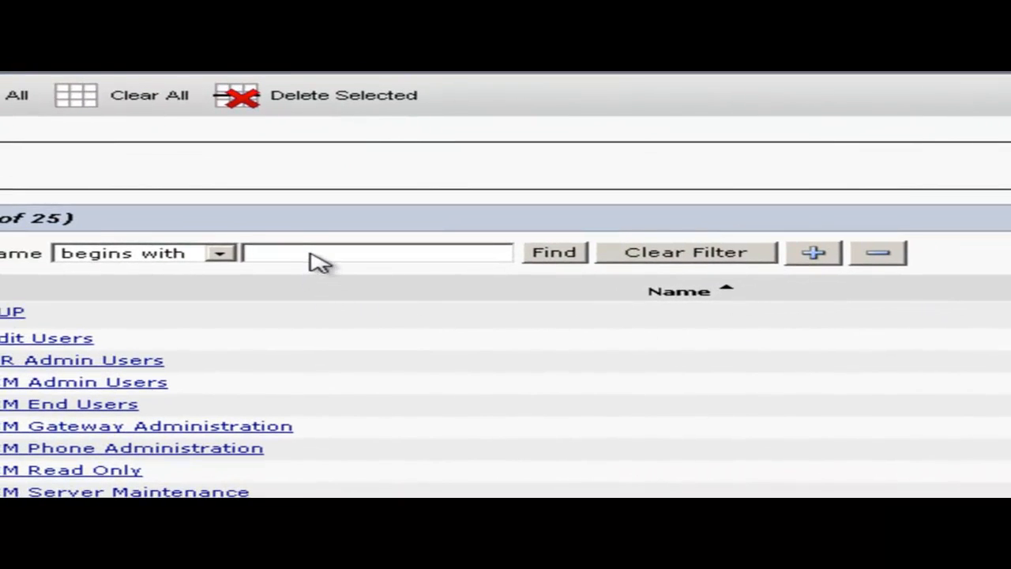
pyautogui.click(310, 254)
pyautogui.write('CUEAC')
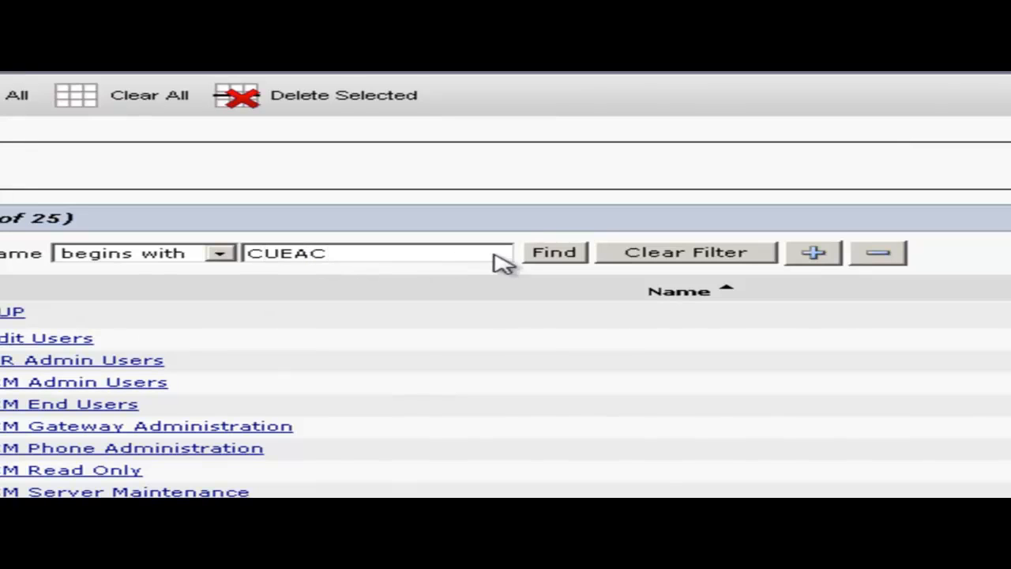
pyautogui.click(553, 255)
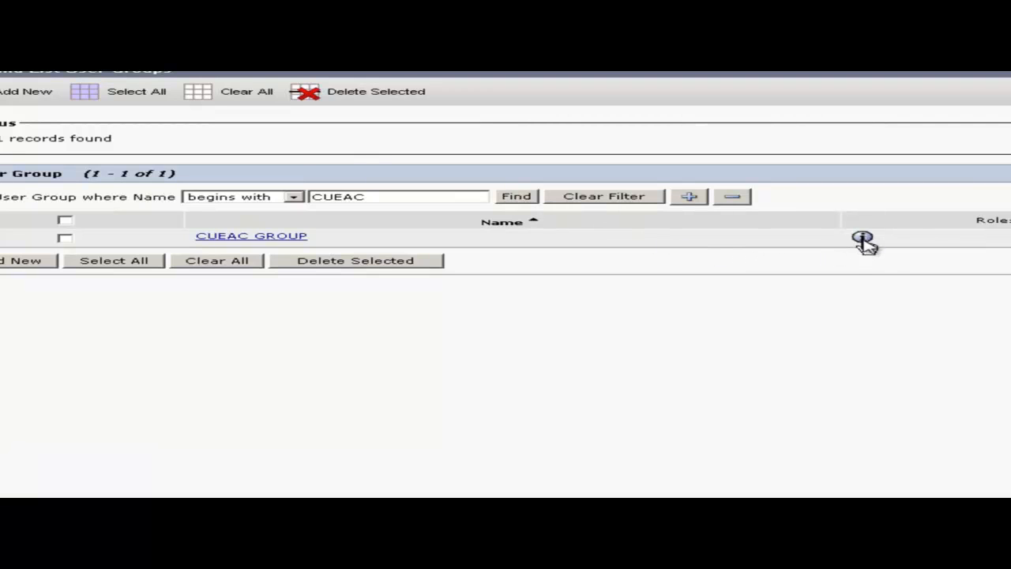
# - Assign CUEAC GROUP the five roles containing CTI, including Standard CTI Enabled and Control of All Devices
pyautogui.click(863, 239)
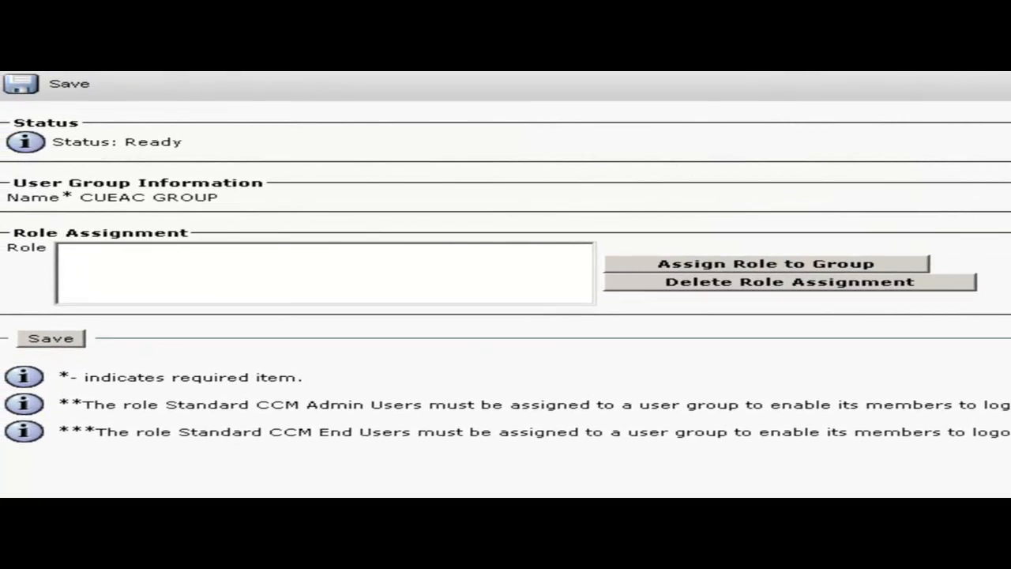
pyautogui.click(865, 267)
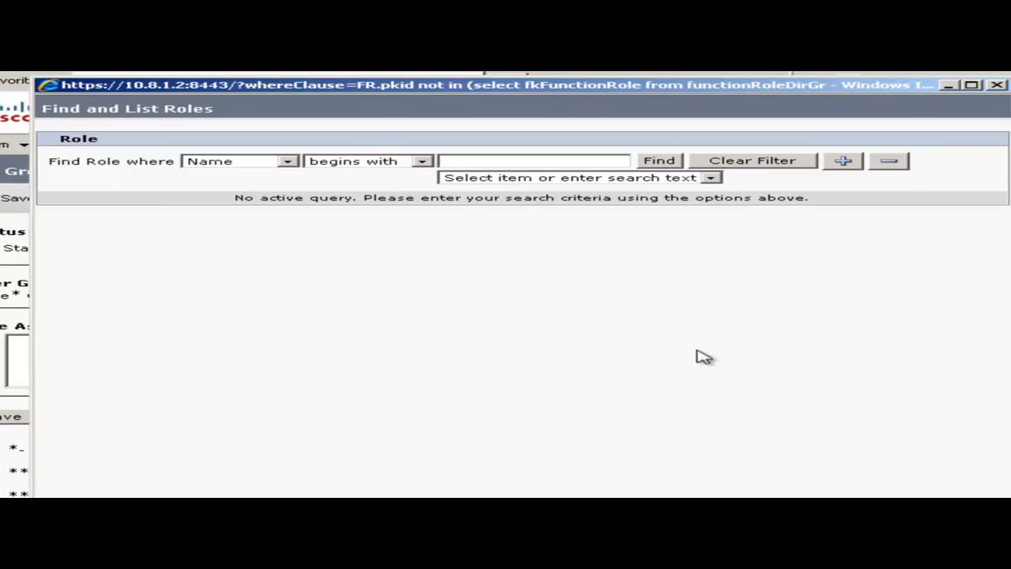
pyautogui.click(423, 162)
pyautogui.click(397, 184)
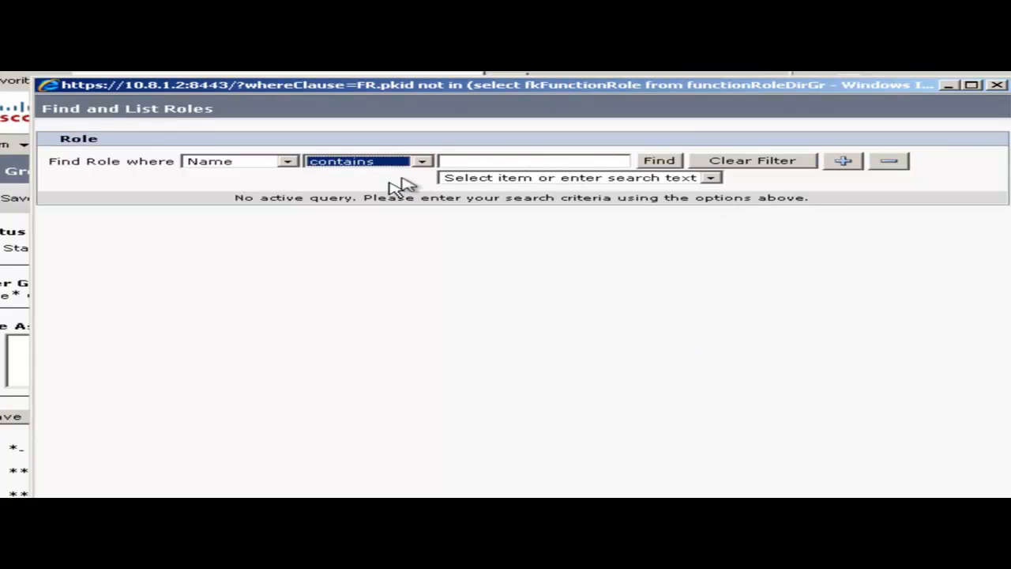
pyautogui.click(479, 166)
pyautogui.write('CTI')
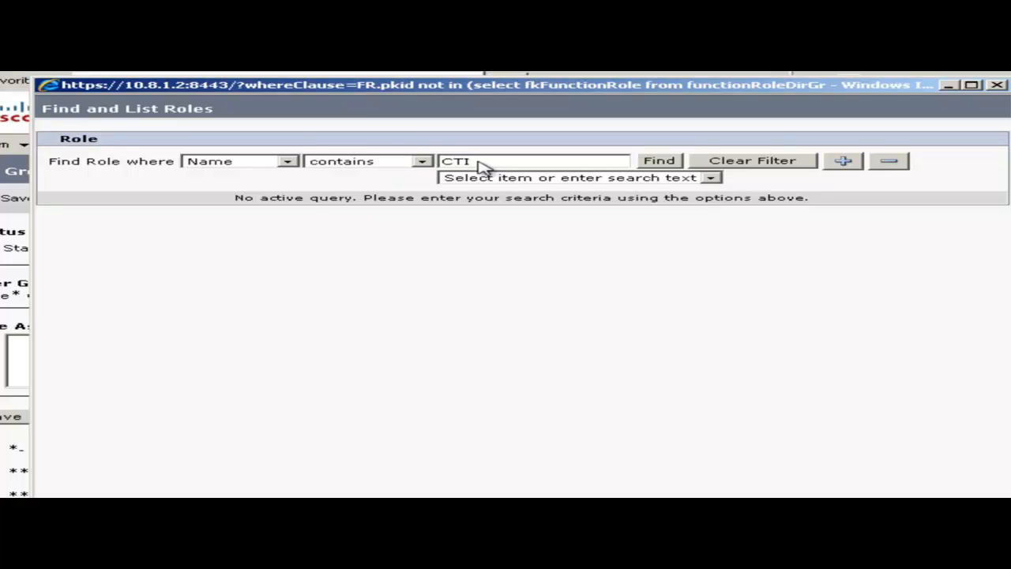
pyautogui.click(660, 162)
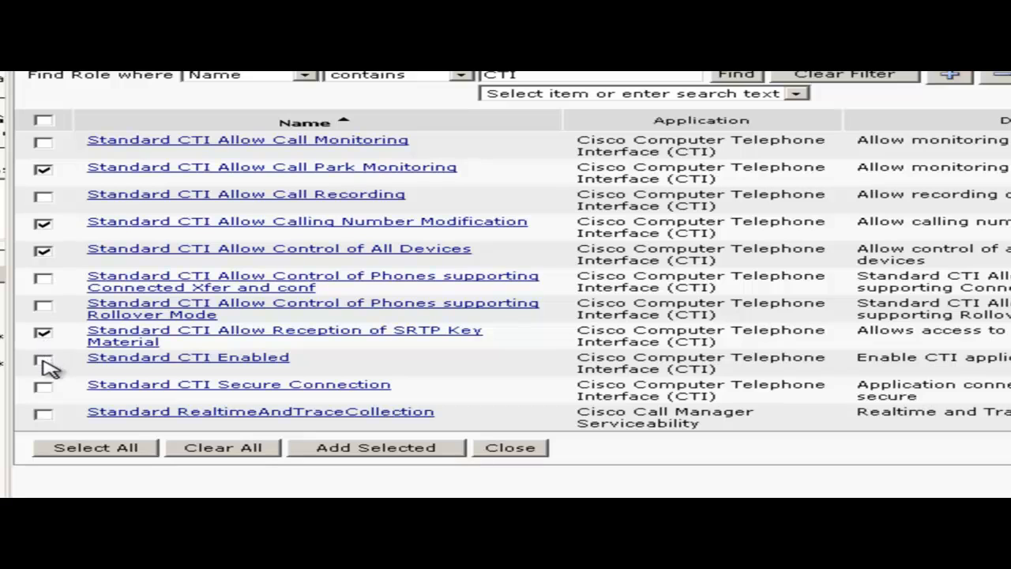
pyautogui.click(376, 451)
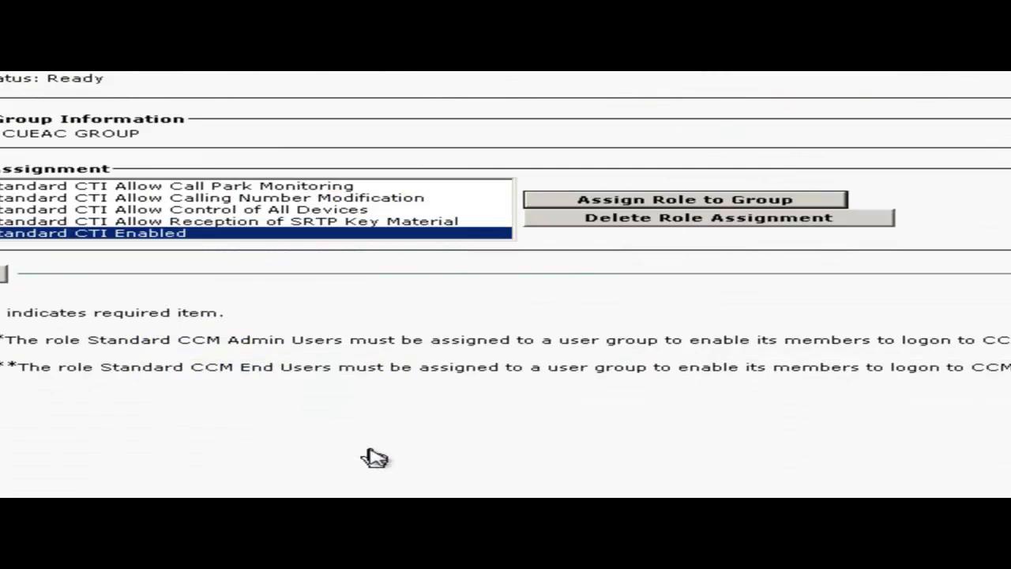
# - Find the AXL role, add Standard AXL API Access to CUEAC GROUP, and save the group
pyautogui.click(715, 201)
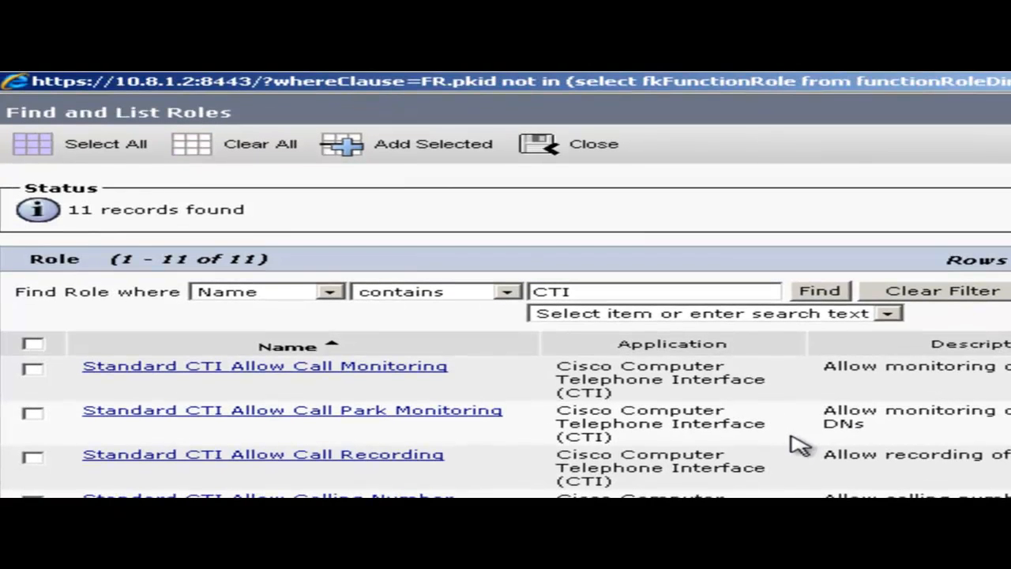
pyautogui.moveTo(595, 285); pyautogui.dragTo(526, 286)
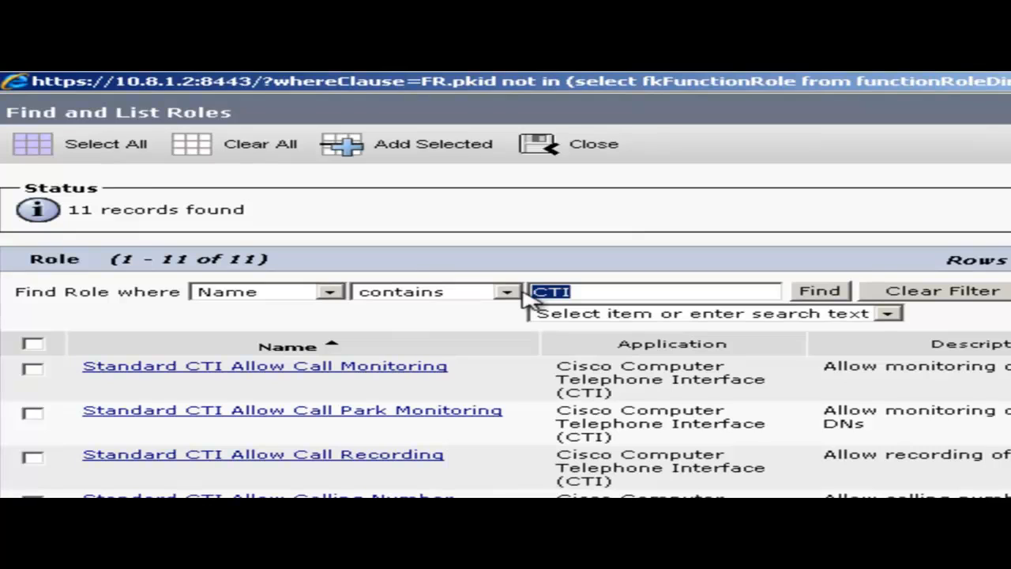
pyautogui.write('AXL')
pyautogui.click(822, 291)
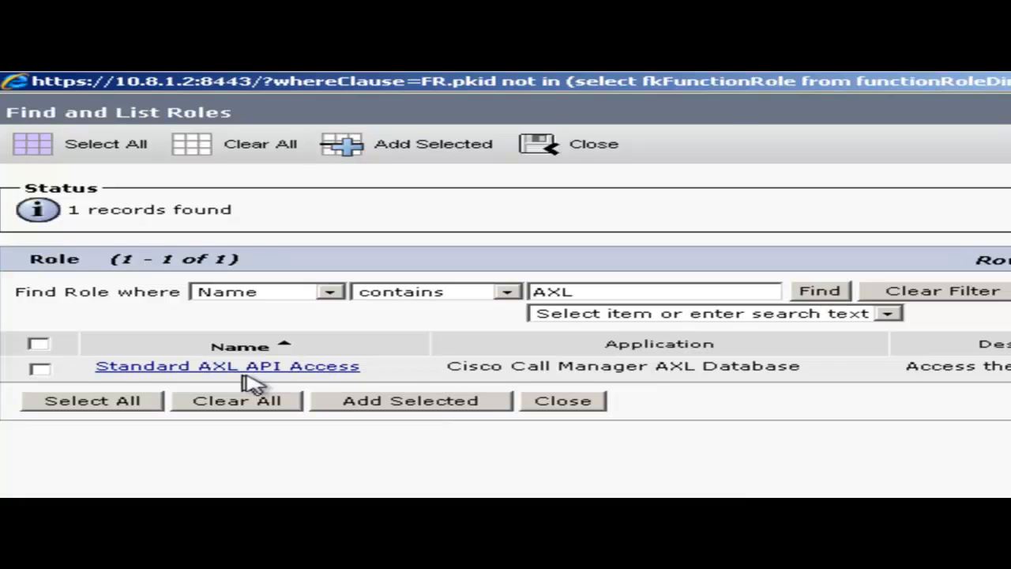
pyautogui.click(39, 369)
pyautogui.click(454, 410)
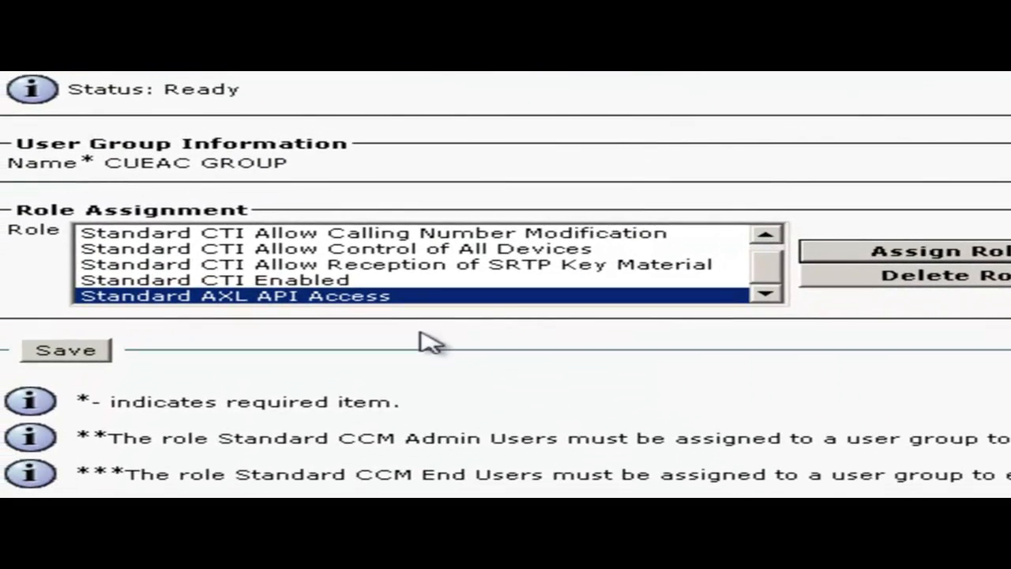
pyautogui.click(93, 345)
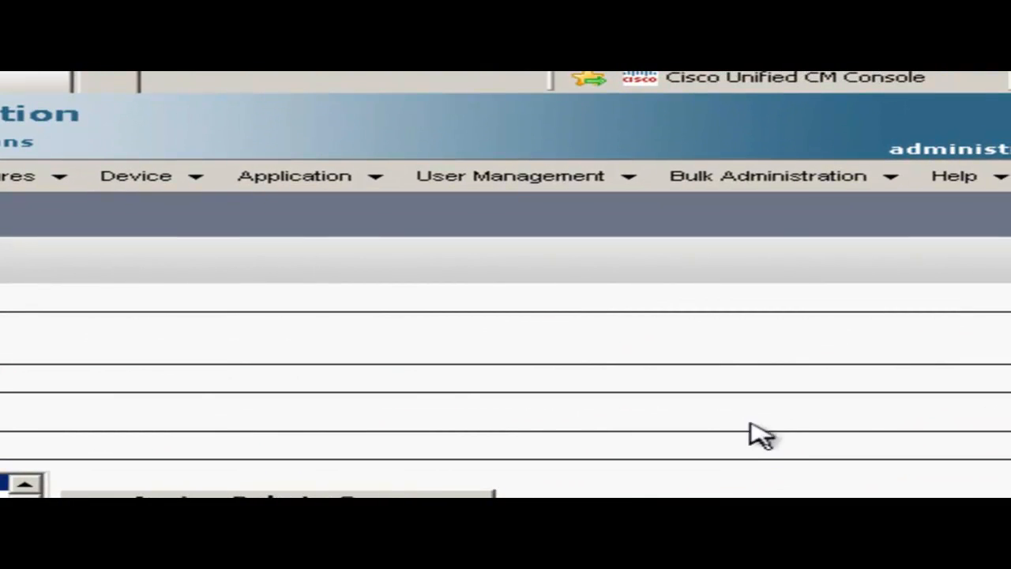
# - Create and save application user CUEAC, entering its password twice
pyautogui.click(472, 180)
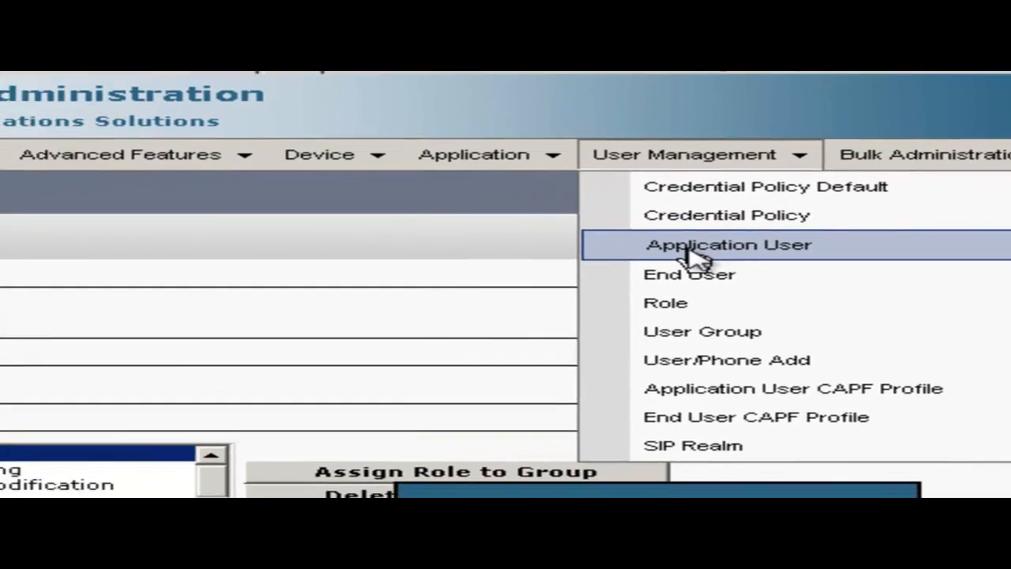
pyautogui.click(517, 272)
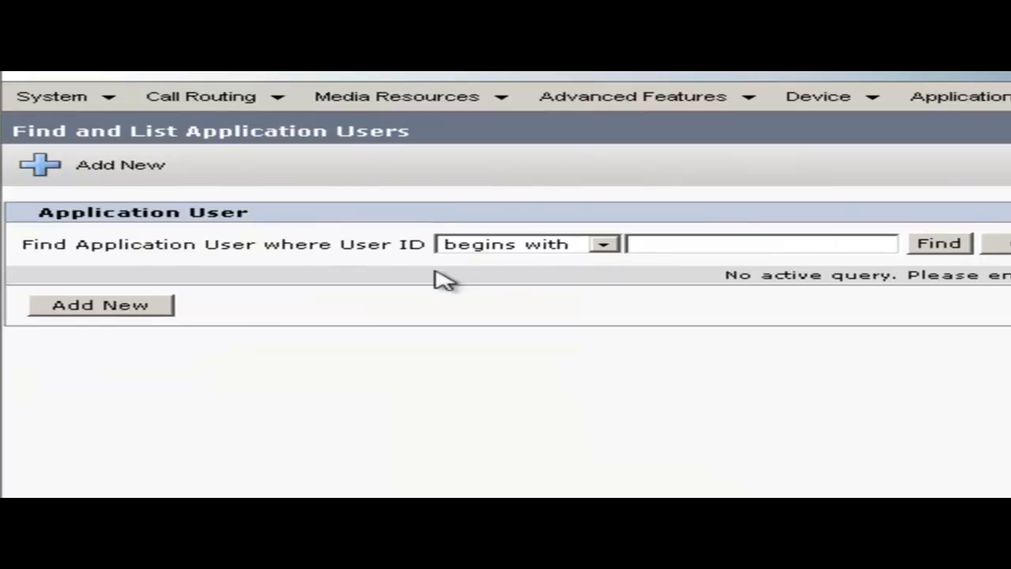
pyautogui.click(145, 315)
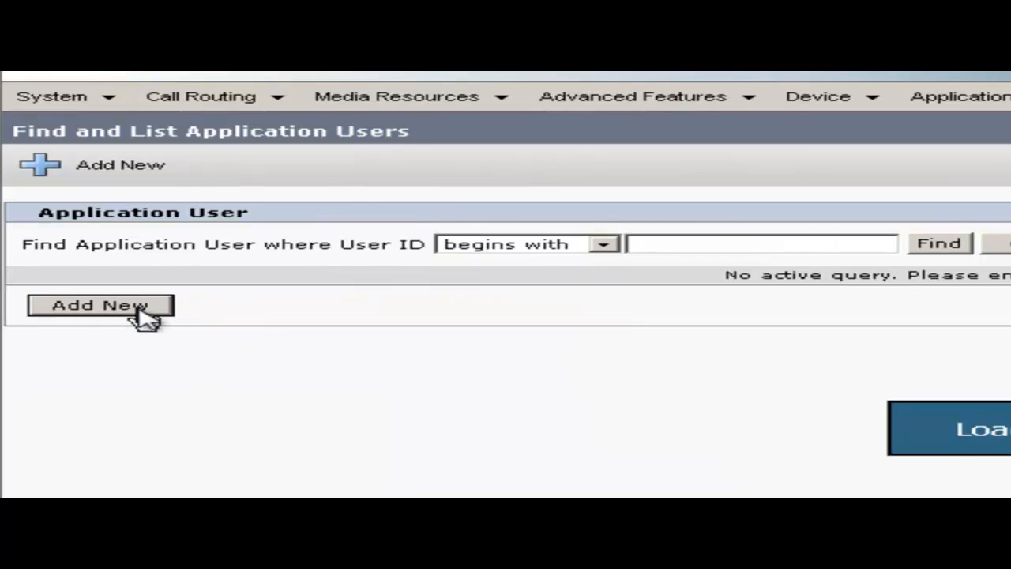
pyautogui.click(388, 320)
pyautogui.write('CUEAC')
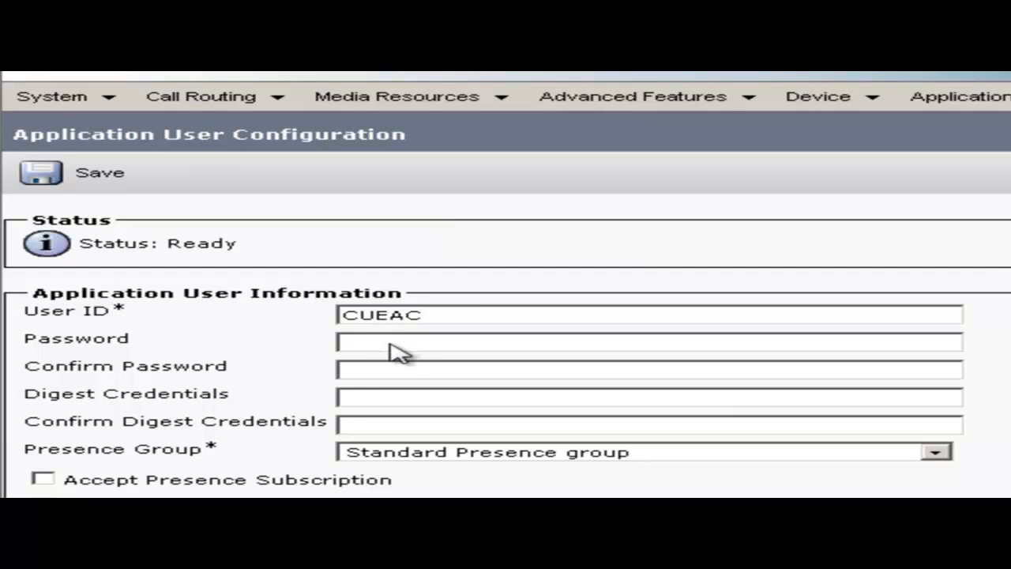
pyautogui.write('co1234')
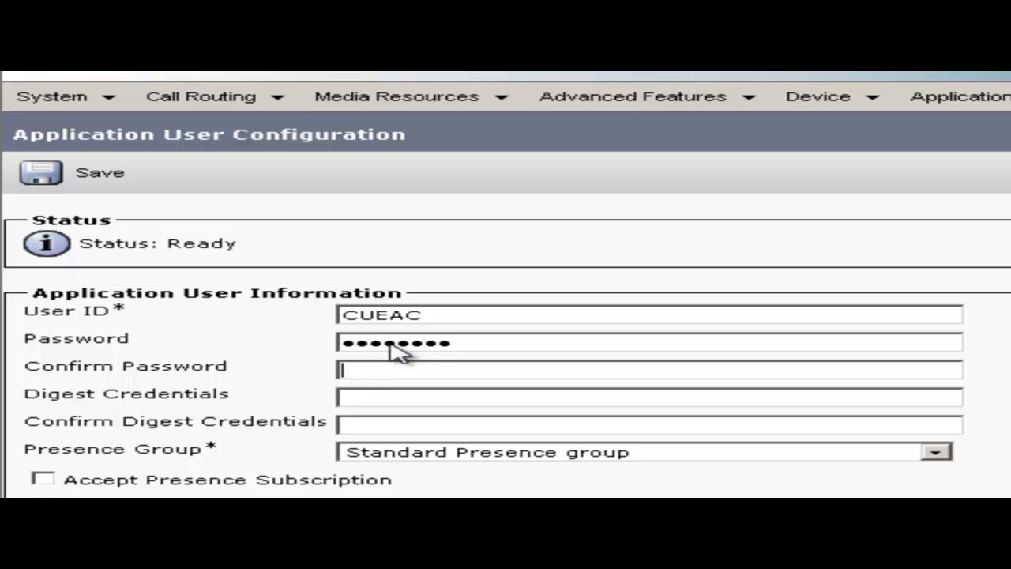
pyautogui.write('cisco1234')
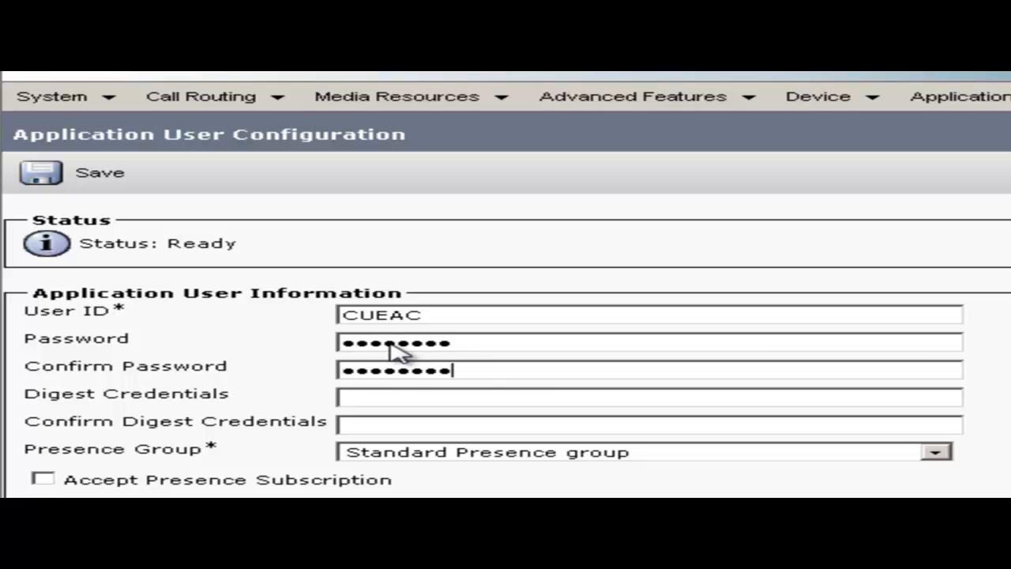
pyautogui.click(45, 180)
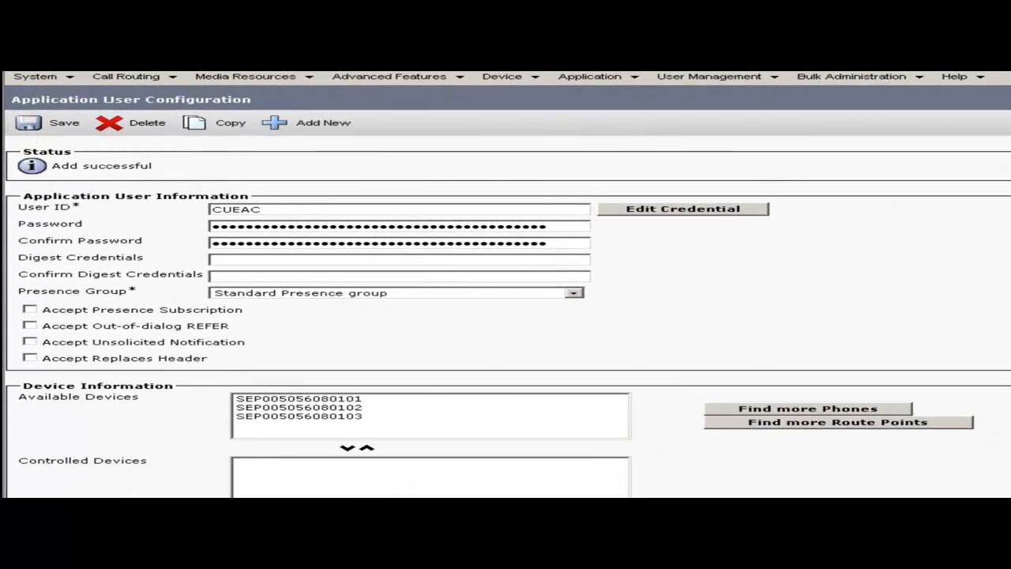
# - Bring up the user group search for the CUEAC user, listing CUEAC GROUP
pyautogui.scroll(-5, 506, 316)
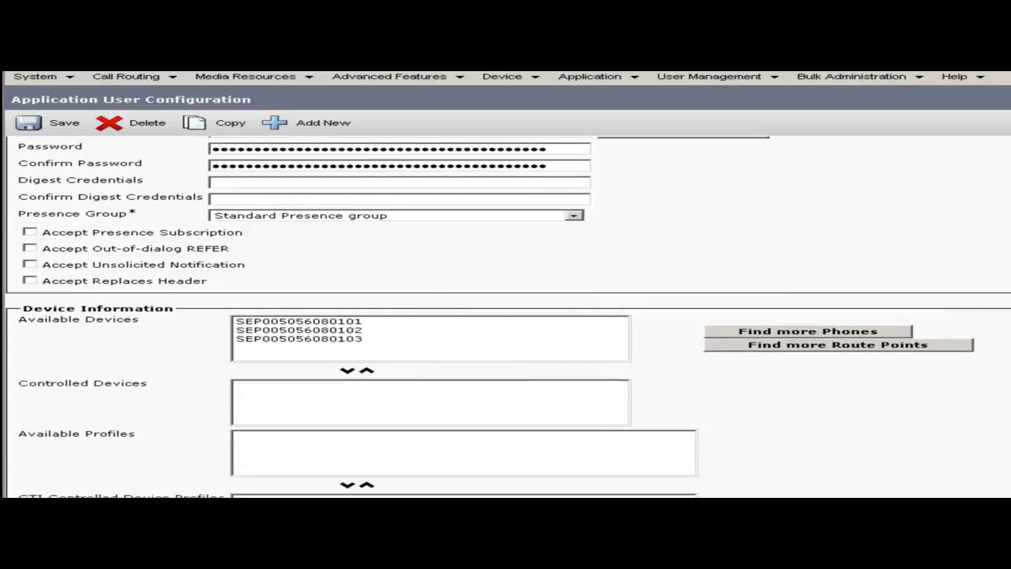
pyautogui.scroll(-4, 505, 316)
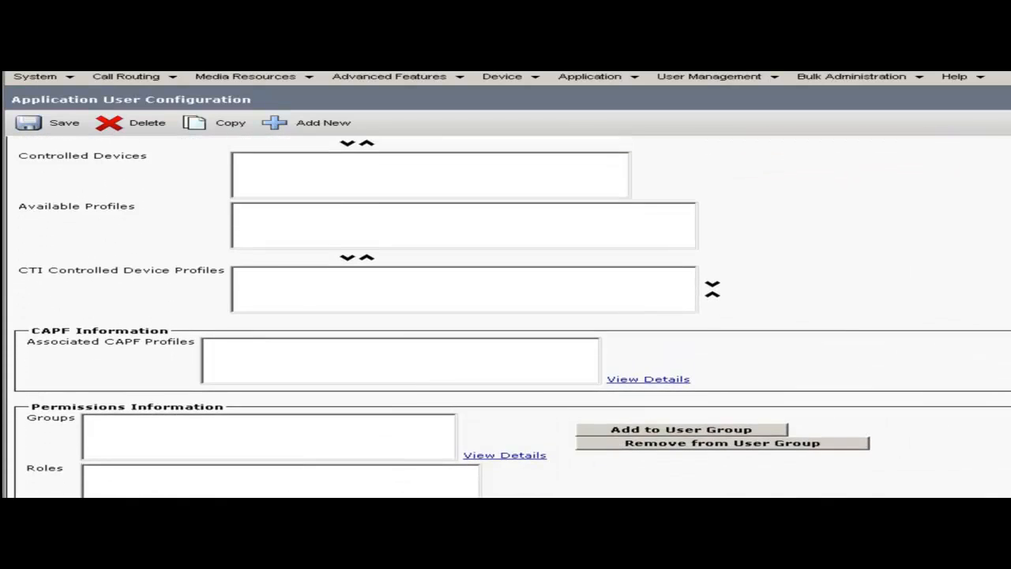
pyautogui.scroll(-1, 506, 316)
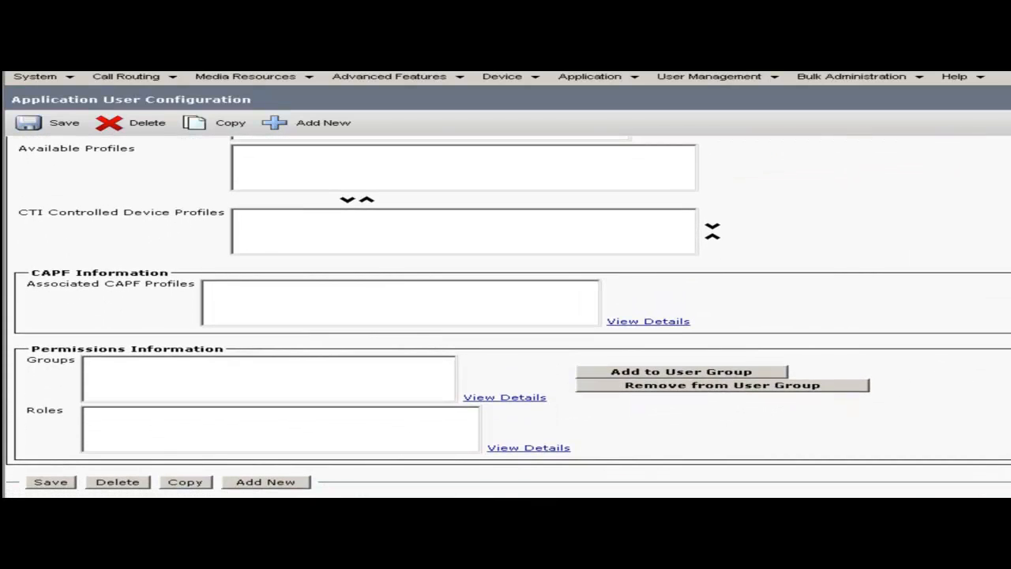
pyautogui.click(705, 376)
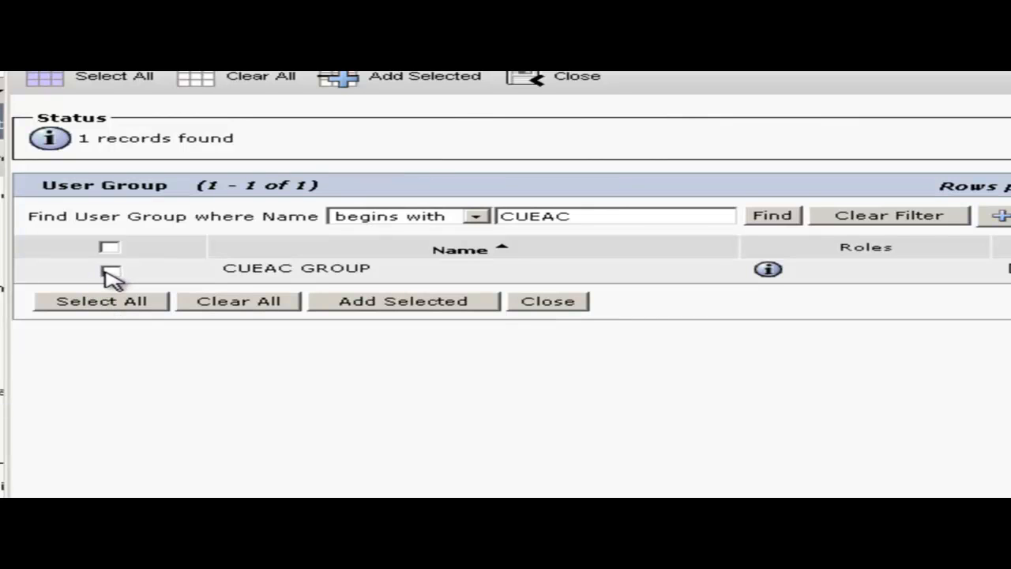
# - Add CUEAC GROUP and Standard CCM Super Users to the CUEAC user's groups and save
pyautogui.click(400, 309)
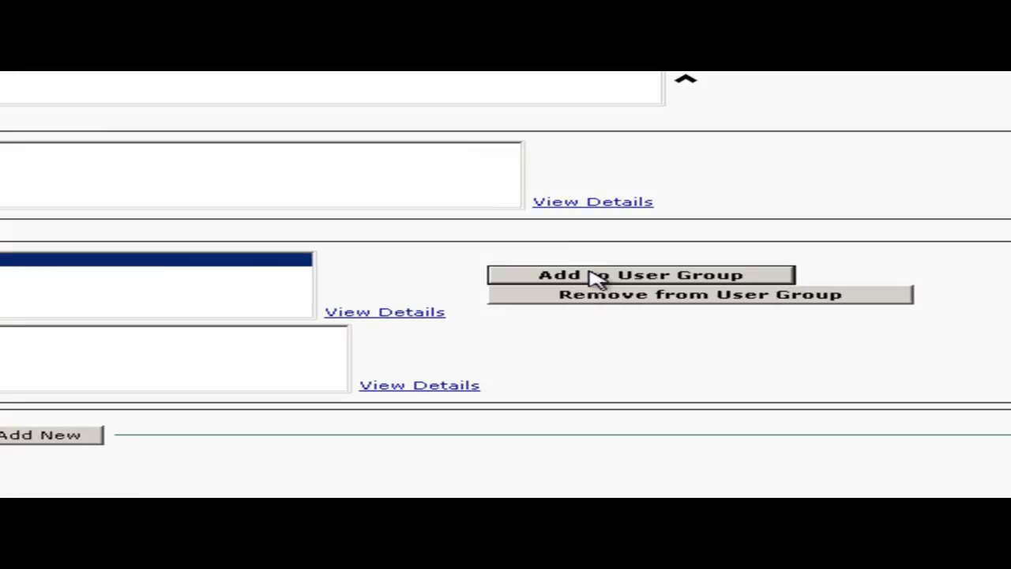
pyautogui.click(598, 276)
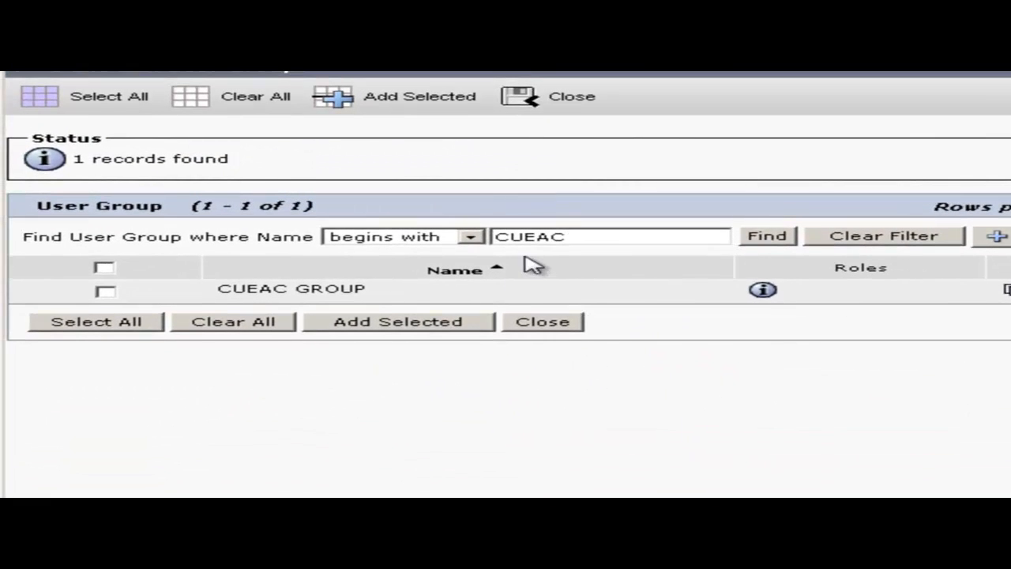
pyautogui.click(472, 237)
pyautogui.click(450, 266)
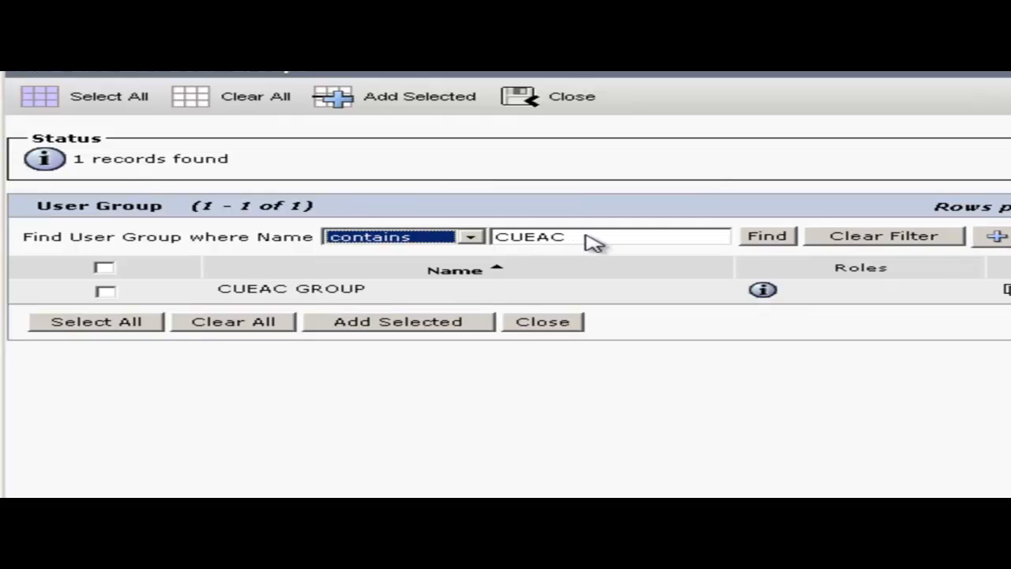
pyautogui.moveTo(592, 243); pyautogui.dragTo(433, 244)
pyautogui.write('suy')
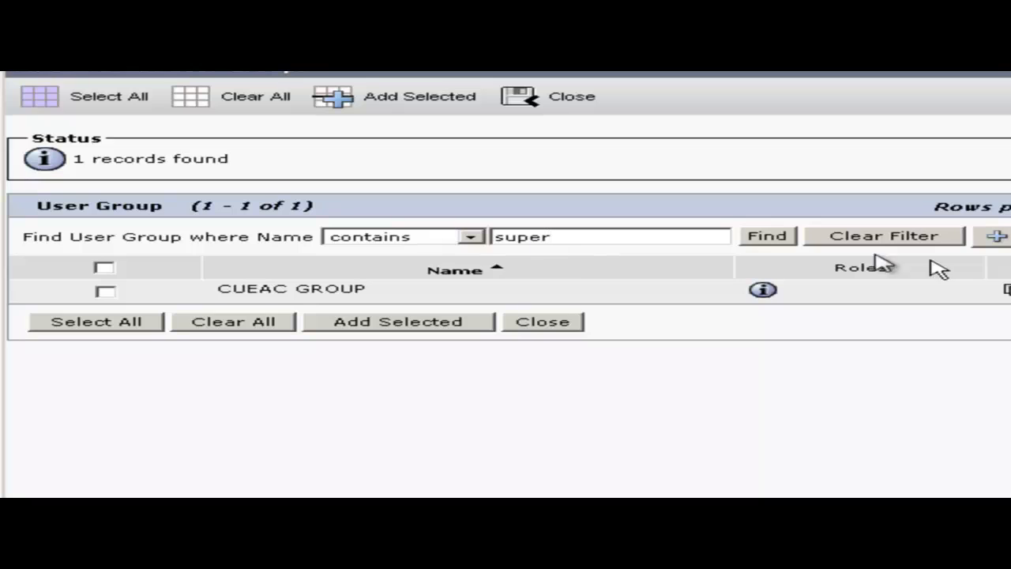
pyautogui.click(773, 237)
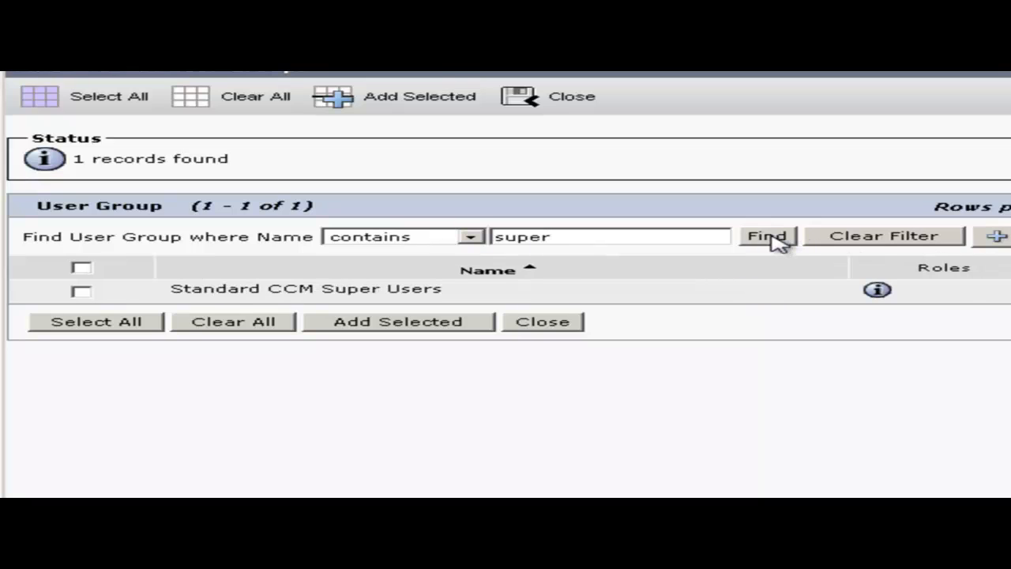
pyautogui.click(81, 291)
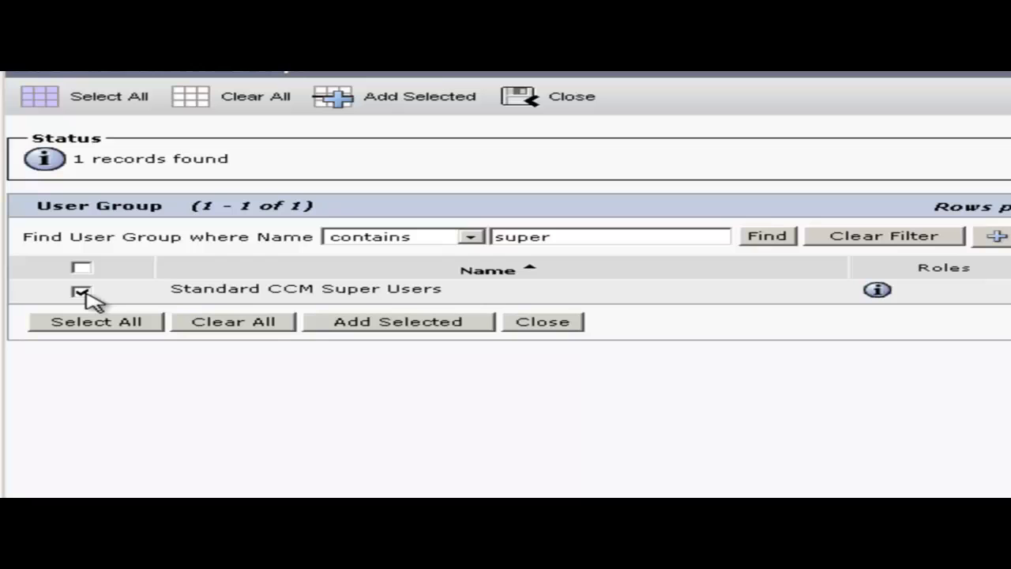
pyautogui.click(356, 324)
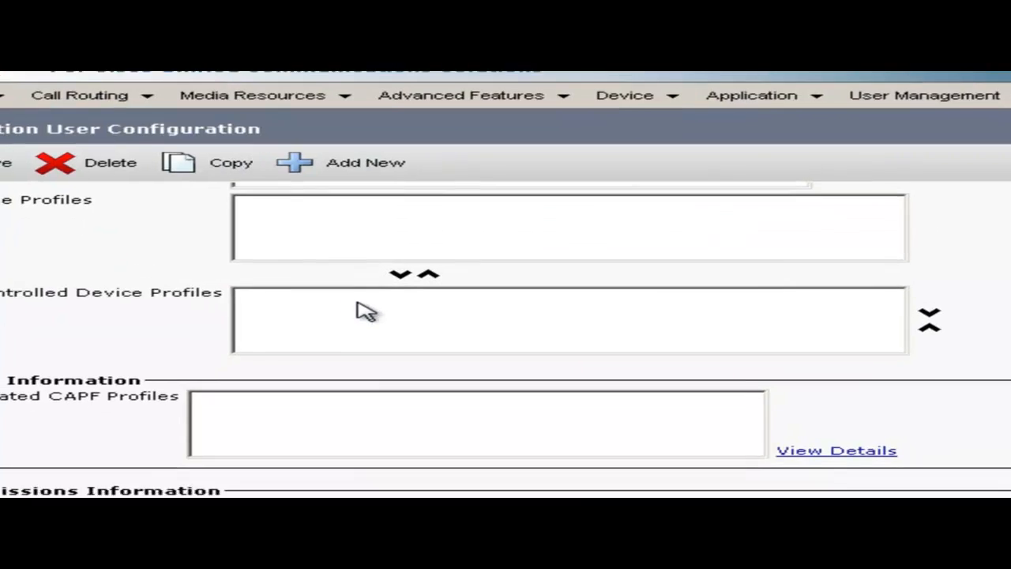
pyautogui.scroll(-4, 362, 312)
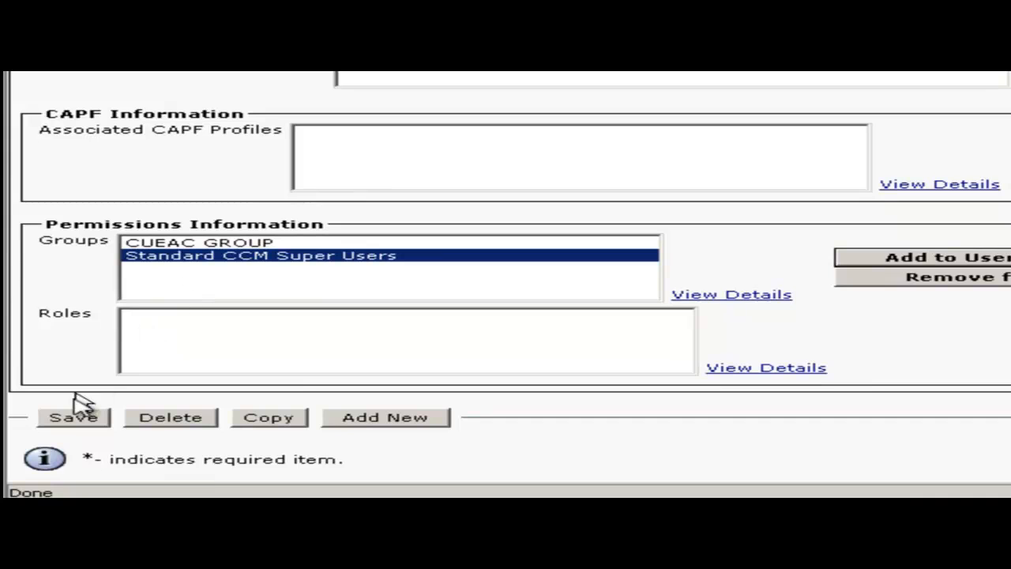
pyautogui.click(75, 421)
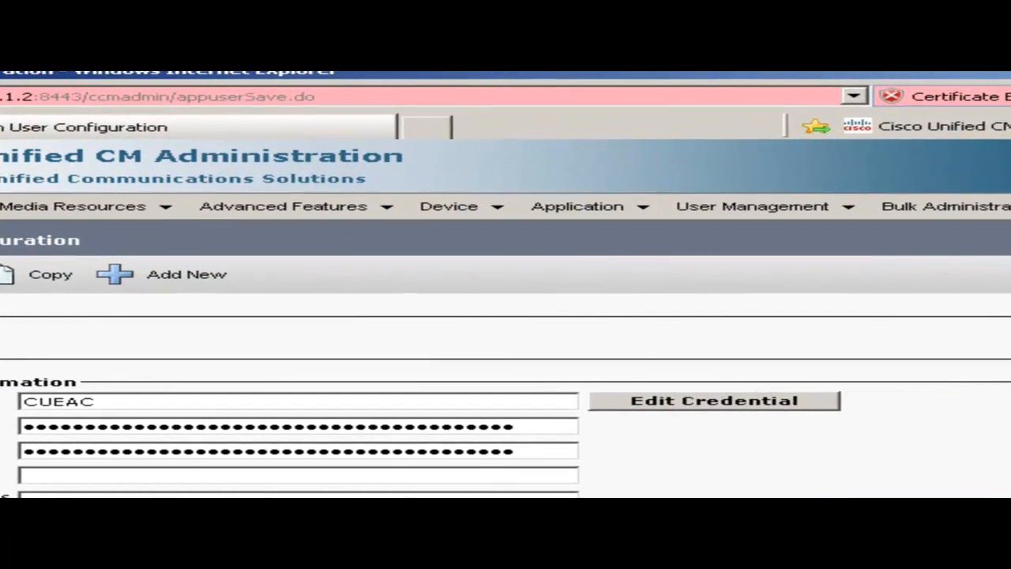
# - Go to Device > Phone to reach the Find and List Phones page
pyautogui.click(449, 216)
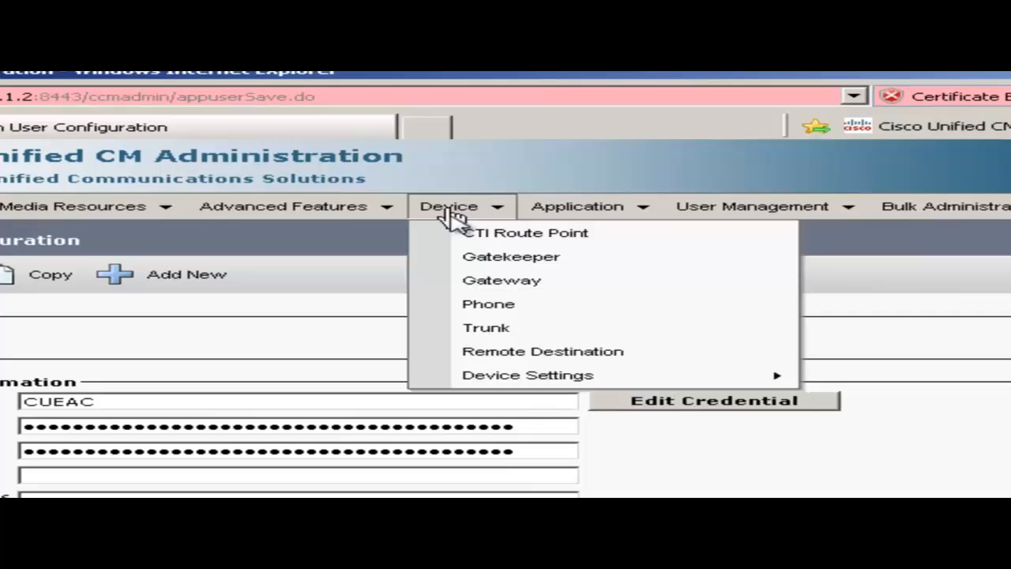
pyautogui.click(486, 309)
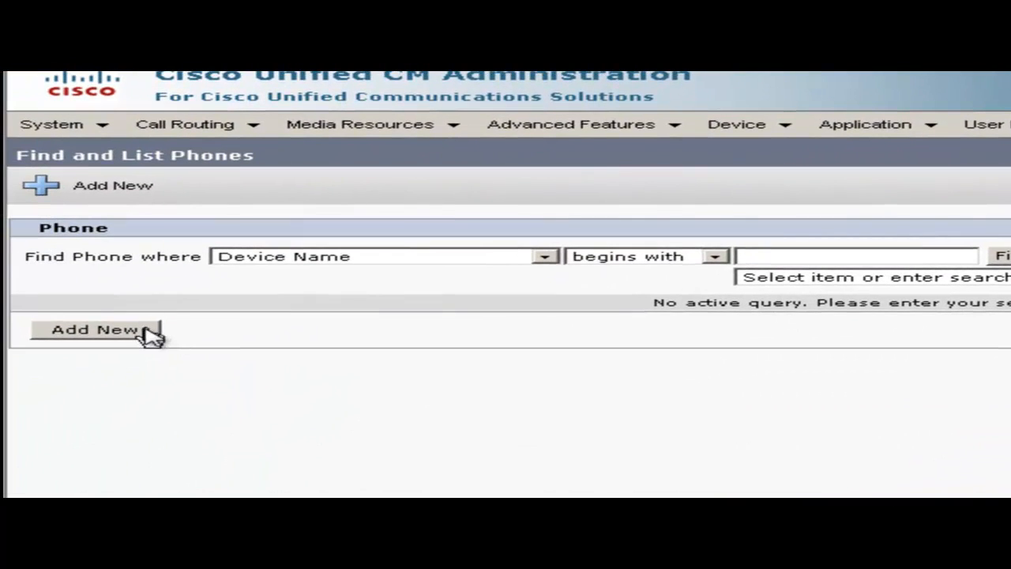
# - Add a new phone with phone type CTI Port and continue to its configuration form
pyautogui.click(147, 332)
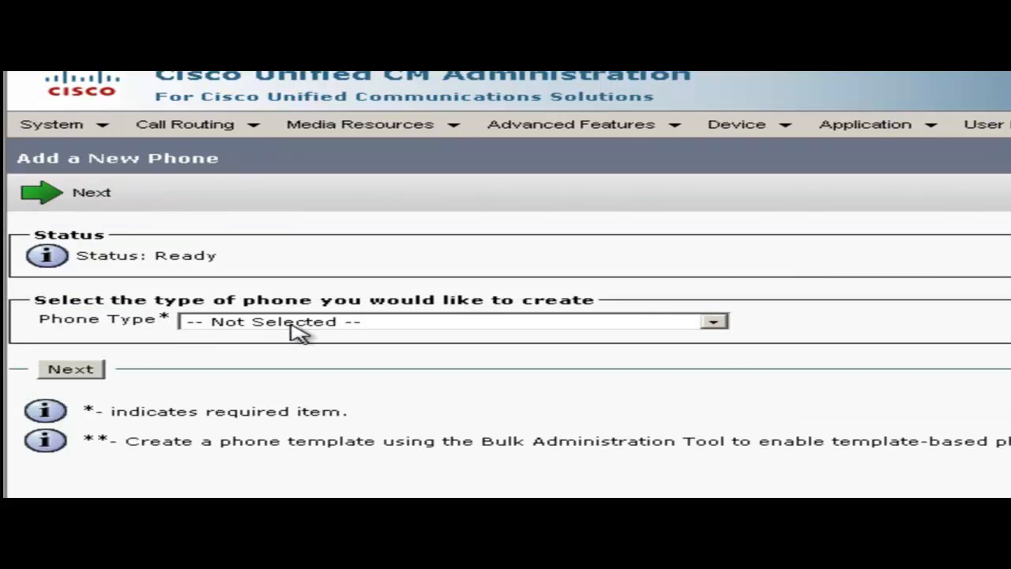
pyautogui.click(292, 324)
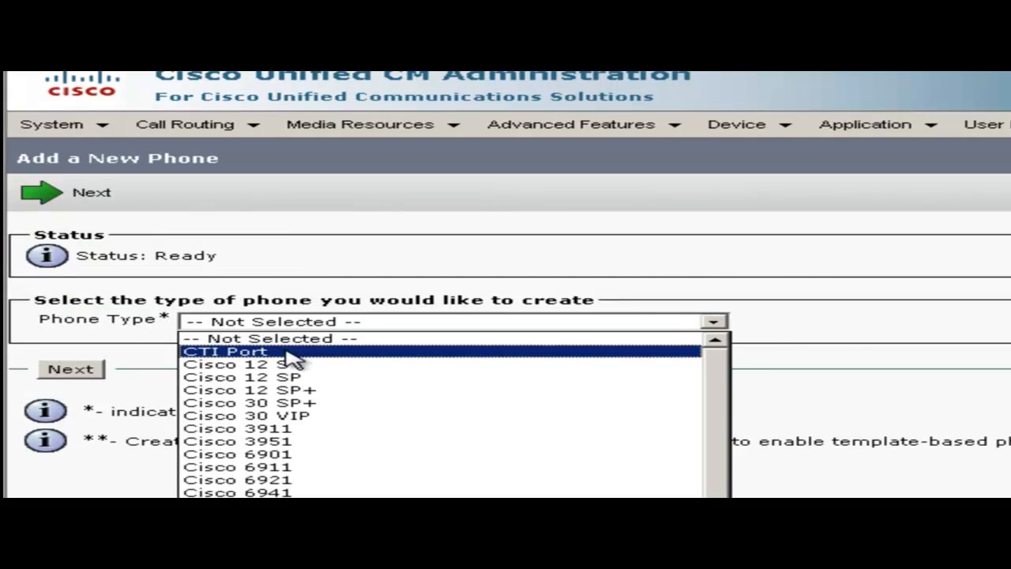
pyautogui.click(294, 356)
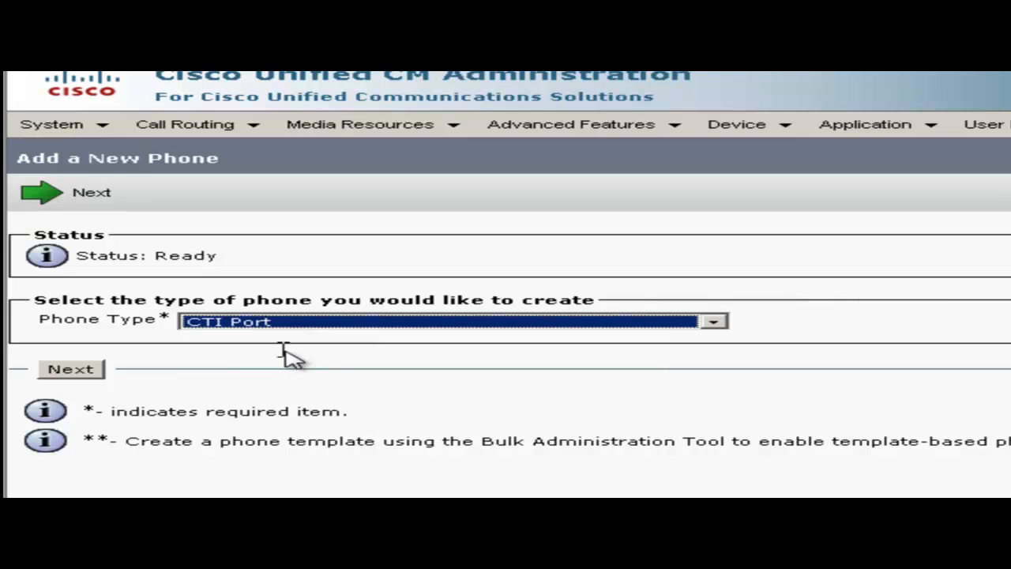
pyautogui.click(93, 372)
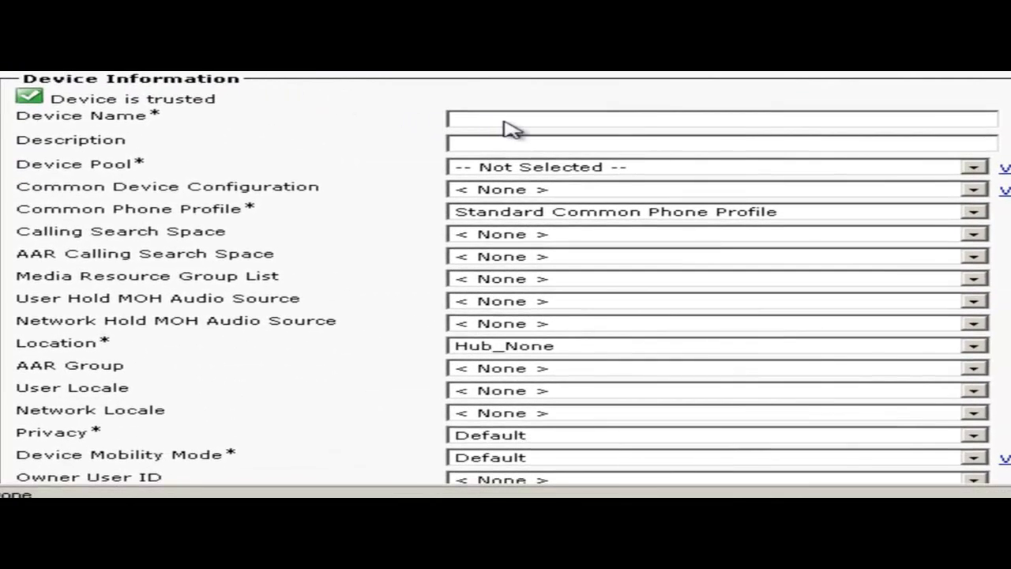
# - Name the CTI Port TEMPLATE_CTI, use device pool Default, and keep Calling Search Space at None
pyautogui.click(505, 122)
pyautogui.write('TEMPLATE_CTI')
pyautogui.click(542, 166)
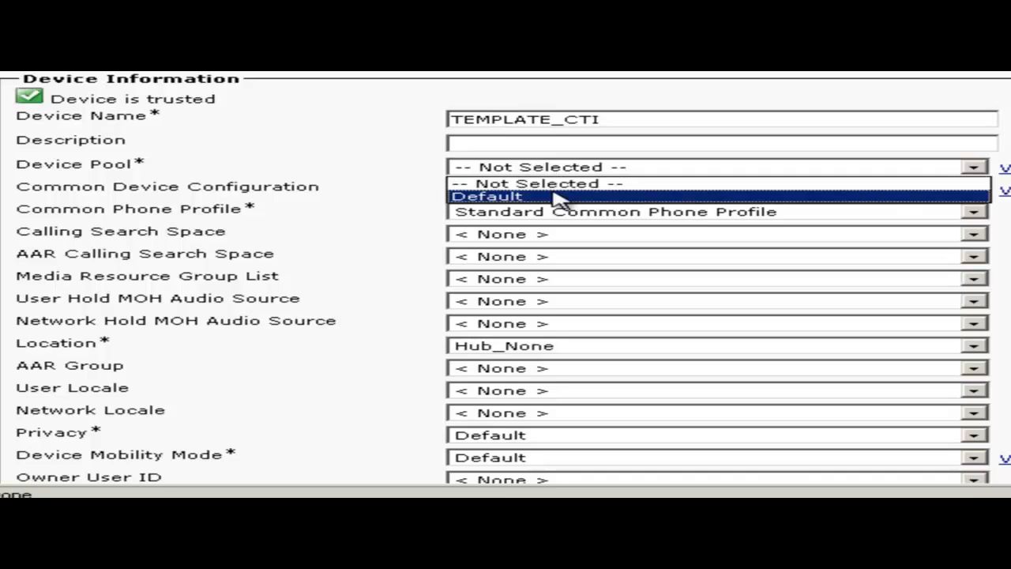
pyautogui.click(559, 197)
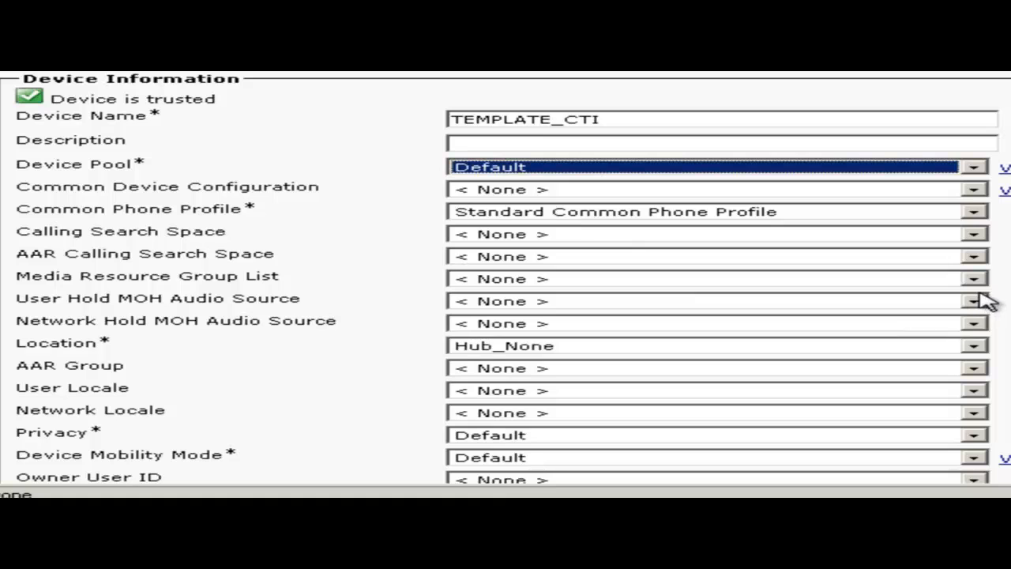
pyautogui.scroll(-3, 505, 277)
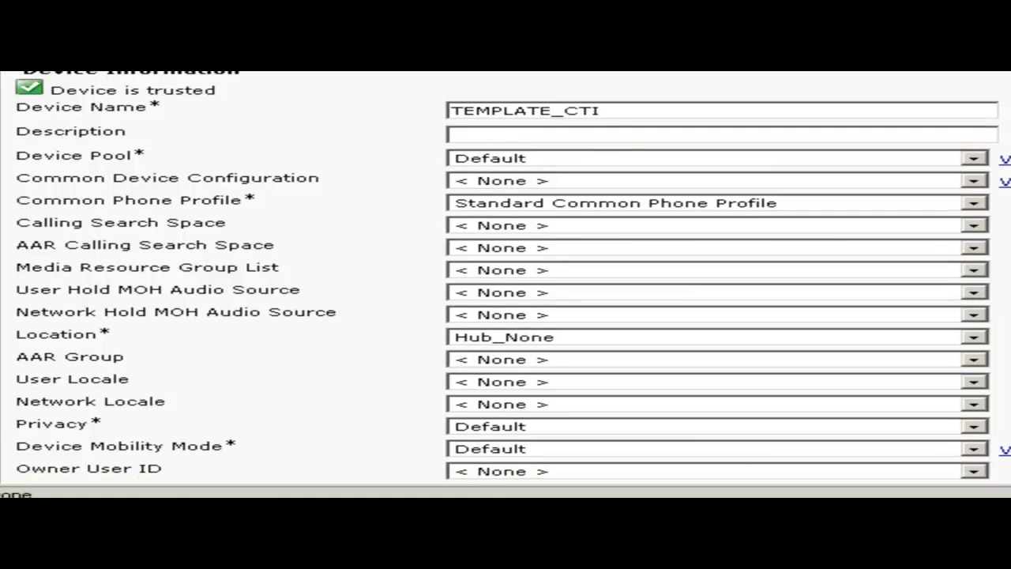
pyautogui.scroll(-1, 506, 276)
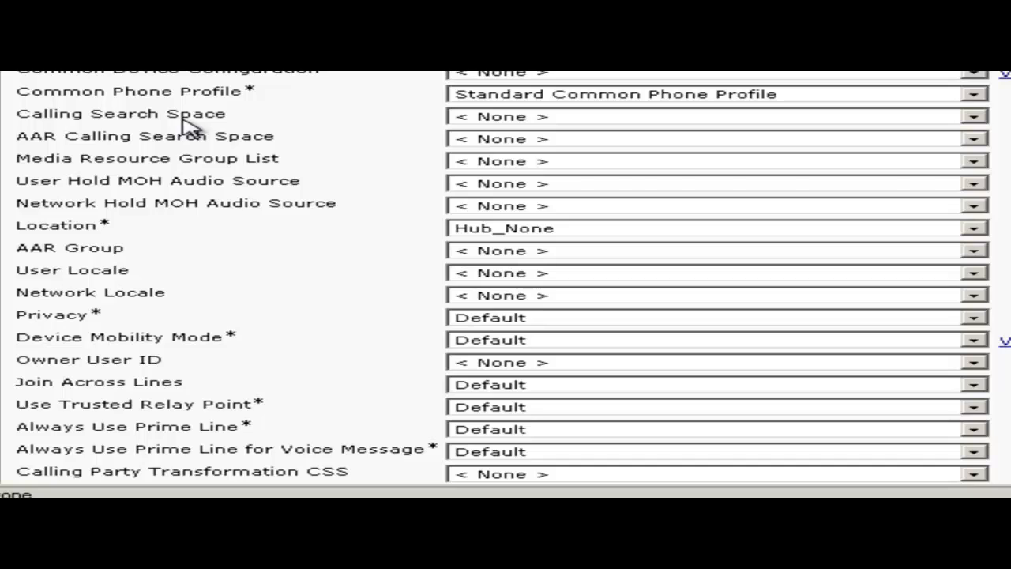
pyautogui.click(485, 121)
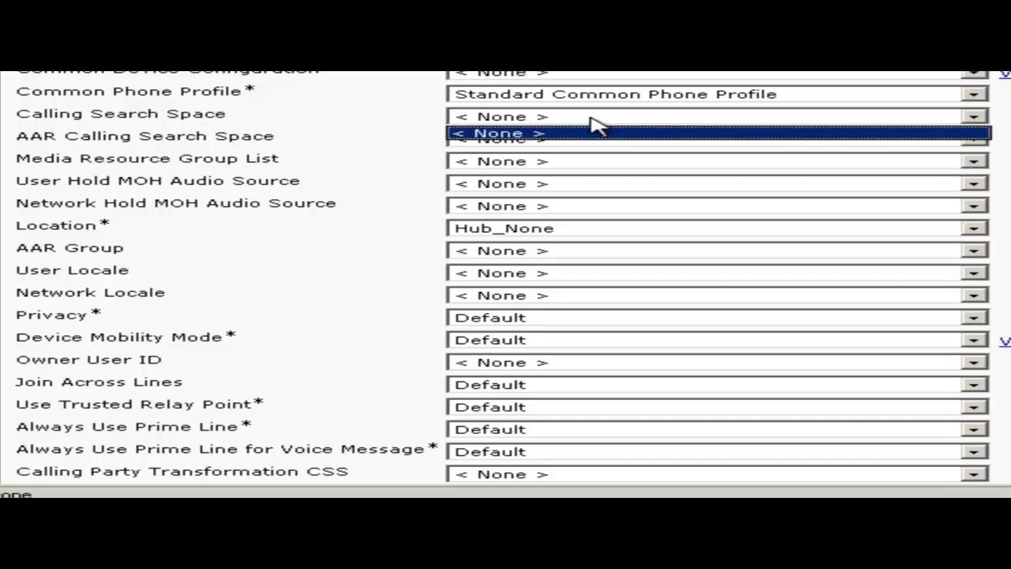
pyautogui.click(591, 118)
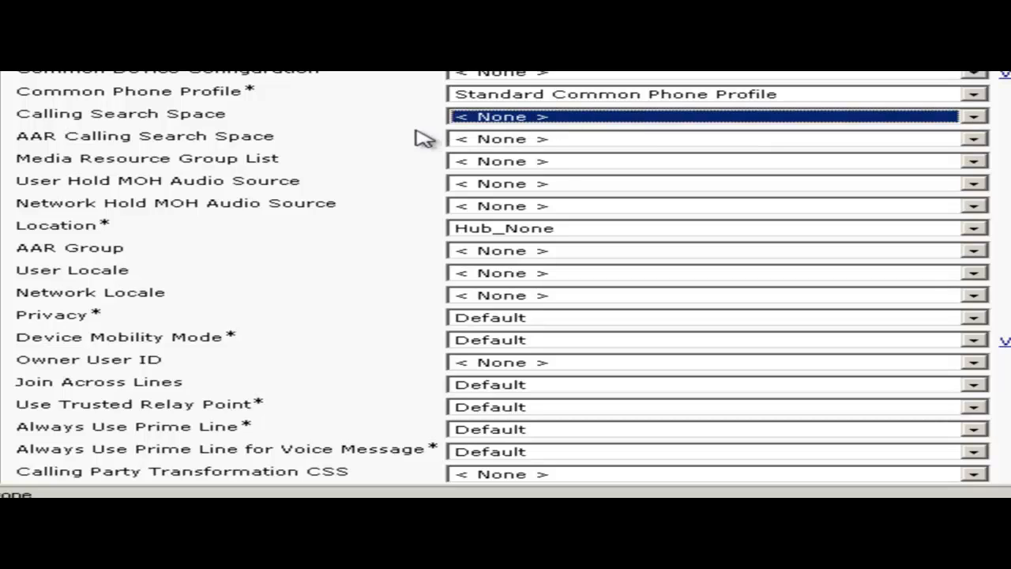
pyautogui.click(389, 126)
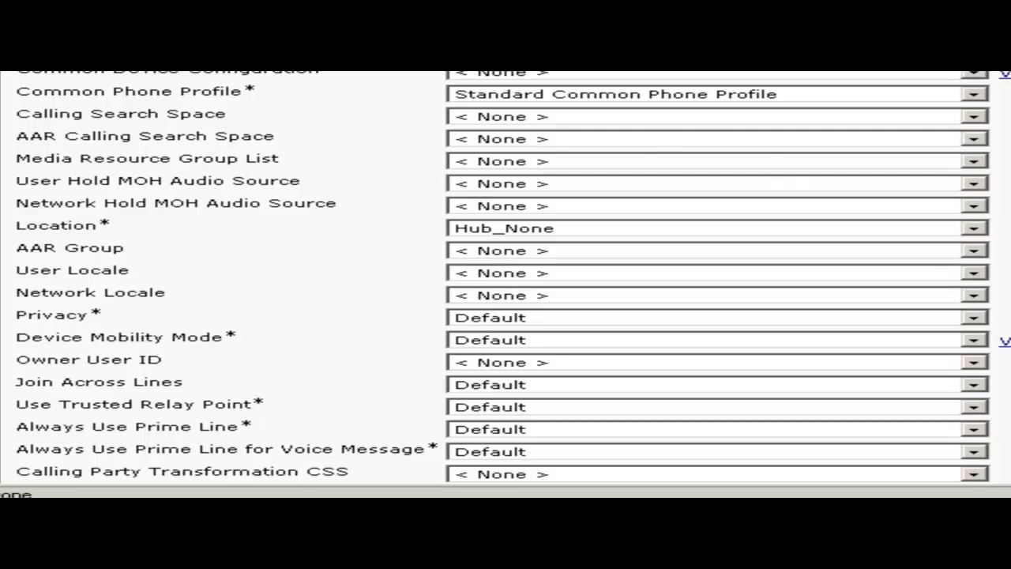
# - Assign TEMPLATE_CTI the Cisco CTI Port - Standard SCCP Non-Secure Profile and save the port
pyautogui.scroll(-10, 505, 276)
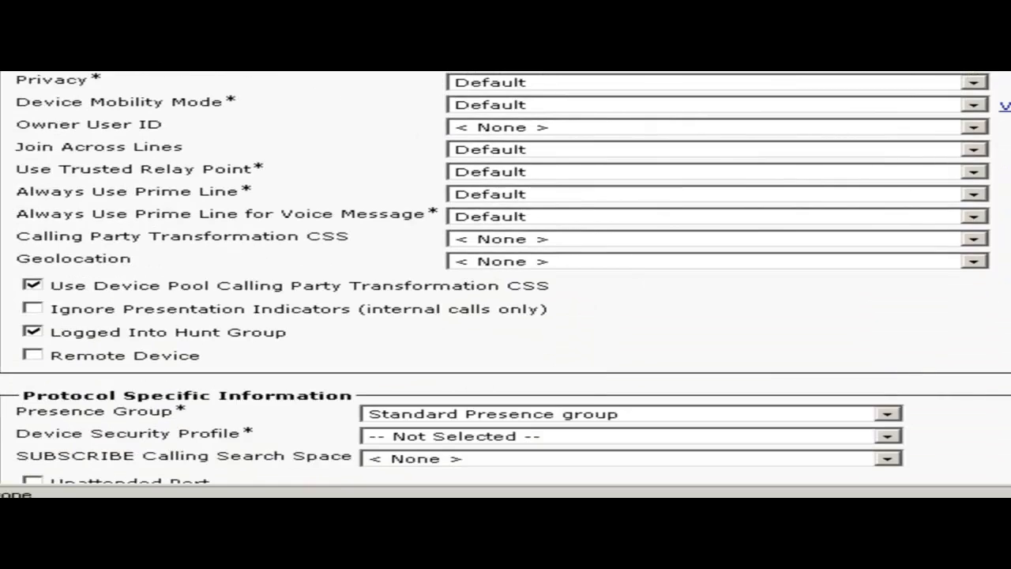
pyautogui.scroll(-3, 505, 276)
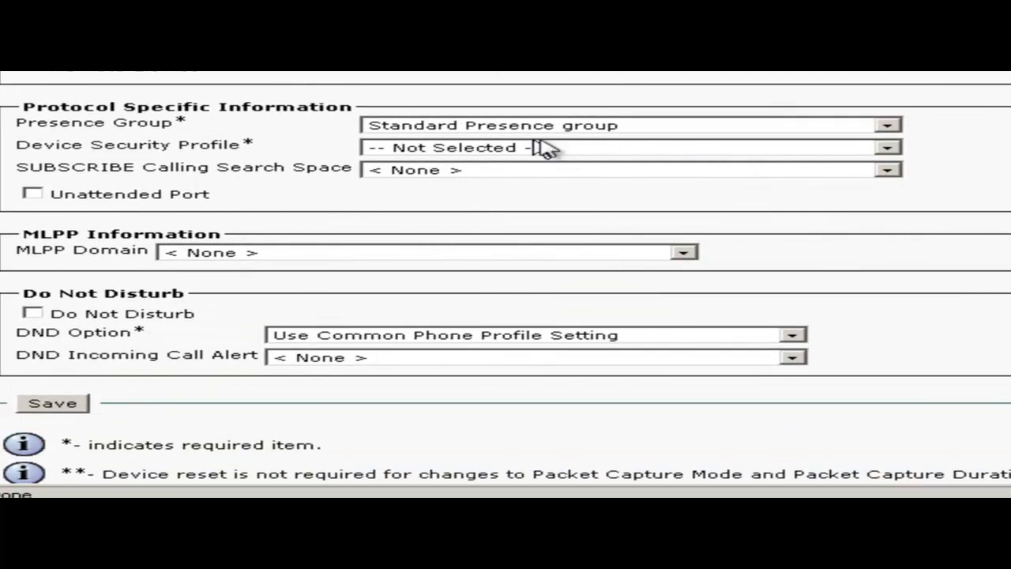
pyautogui.click(501, 150)
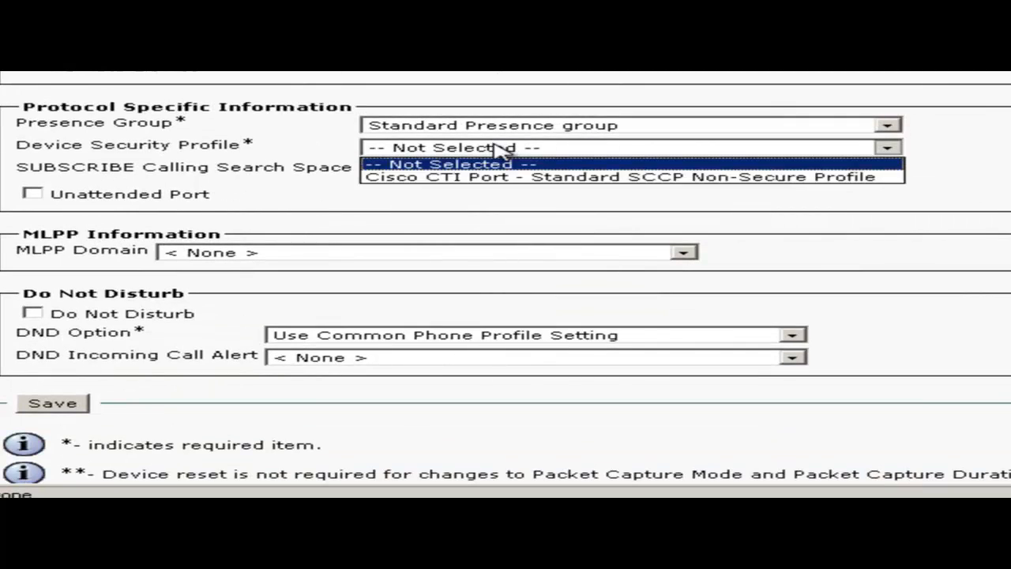
pyautogui.click(521, 181)
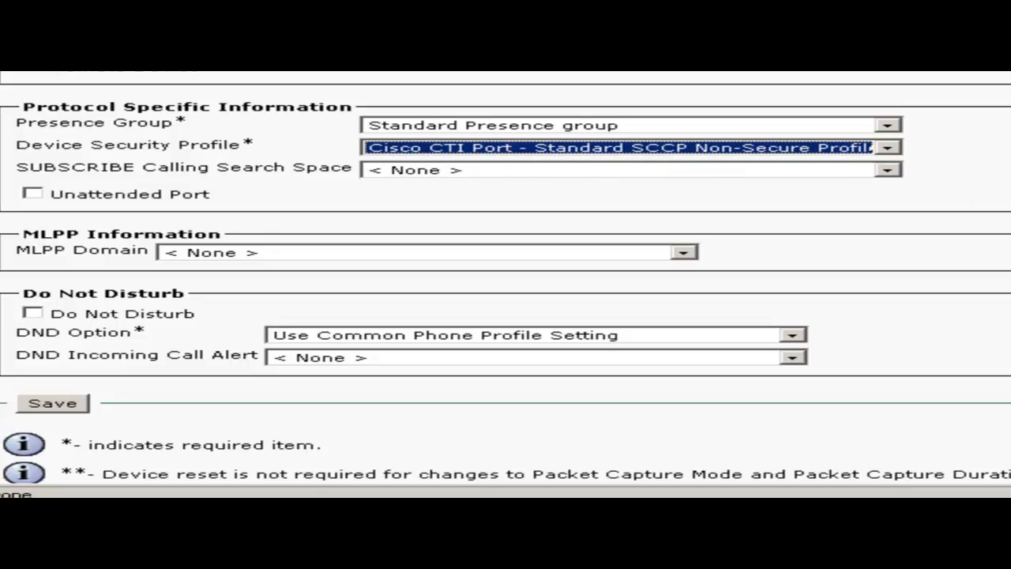
pyautogui.click(36, 404)
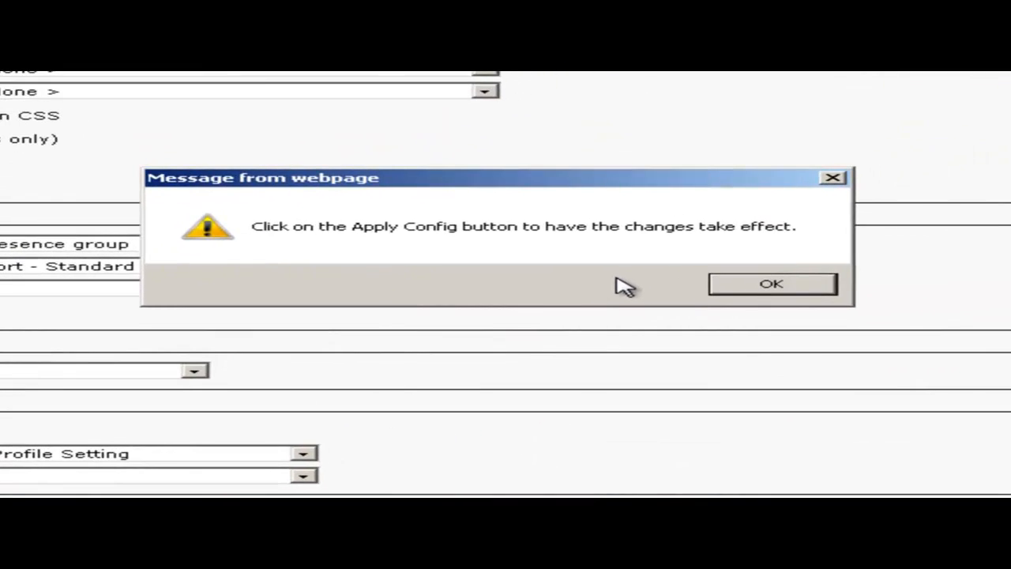
pyautogui.click(738, 282)
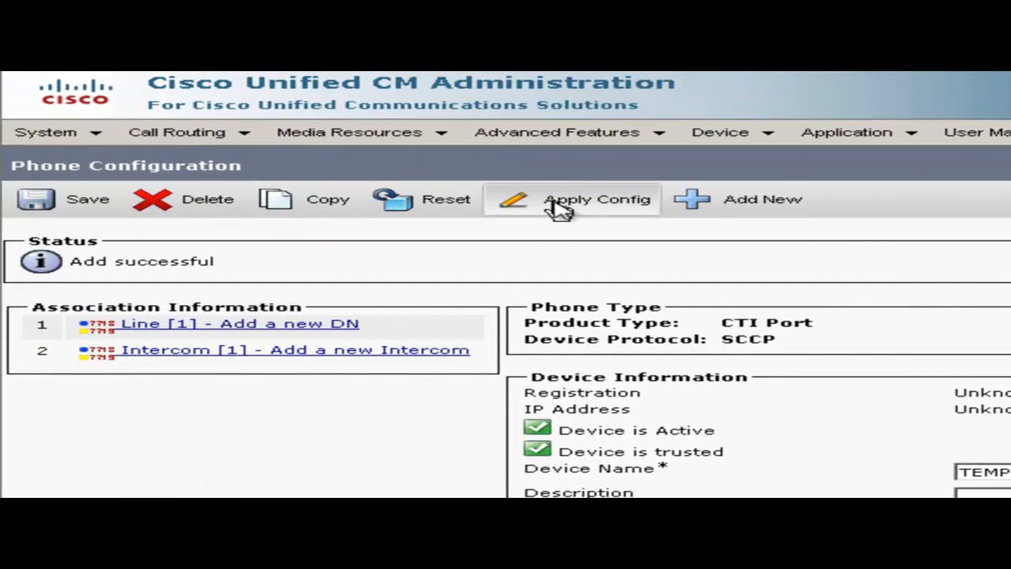
# - Apply the saved configuration to the TEMPLATE_CTI port and confirm it
pyautogui.click(555, 209)
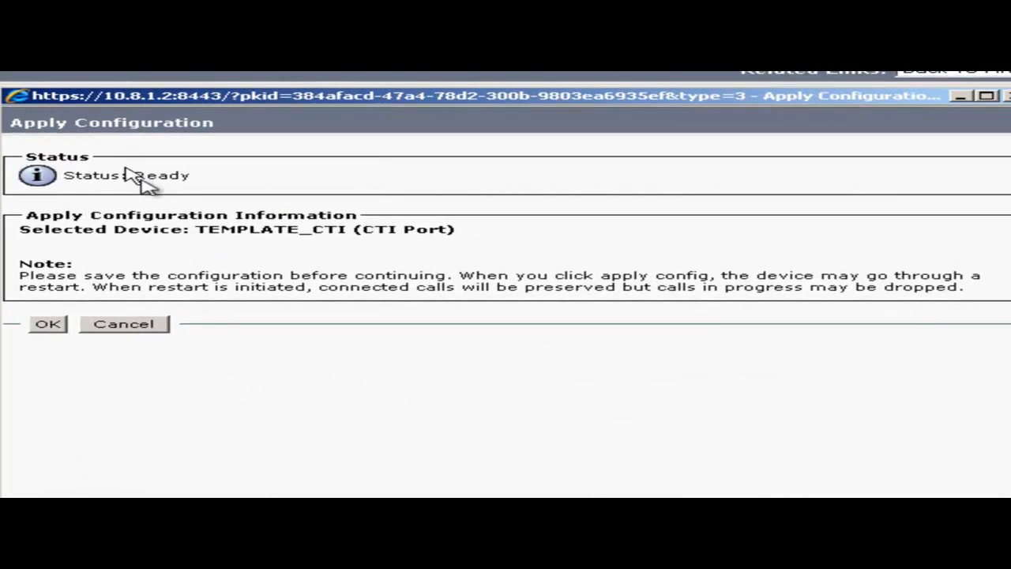
pyautogui.click(43, 325)
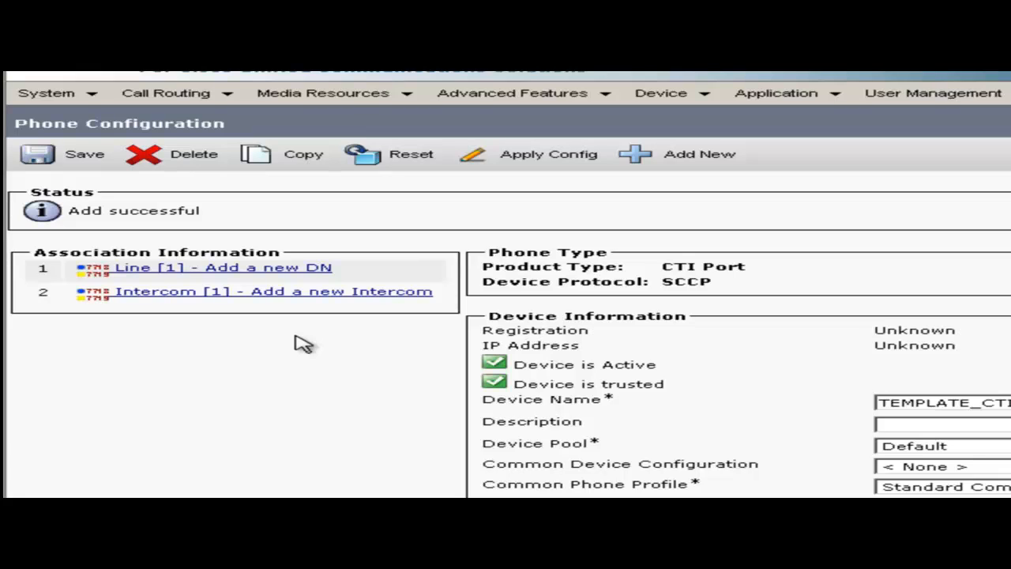
# - Add directory number 1001 on Line [1] of TEMPLATE_CTI and save it
pyautogui.click(241, 271)
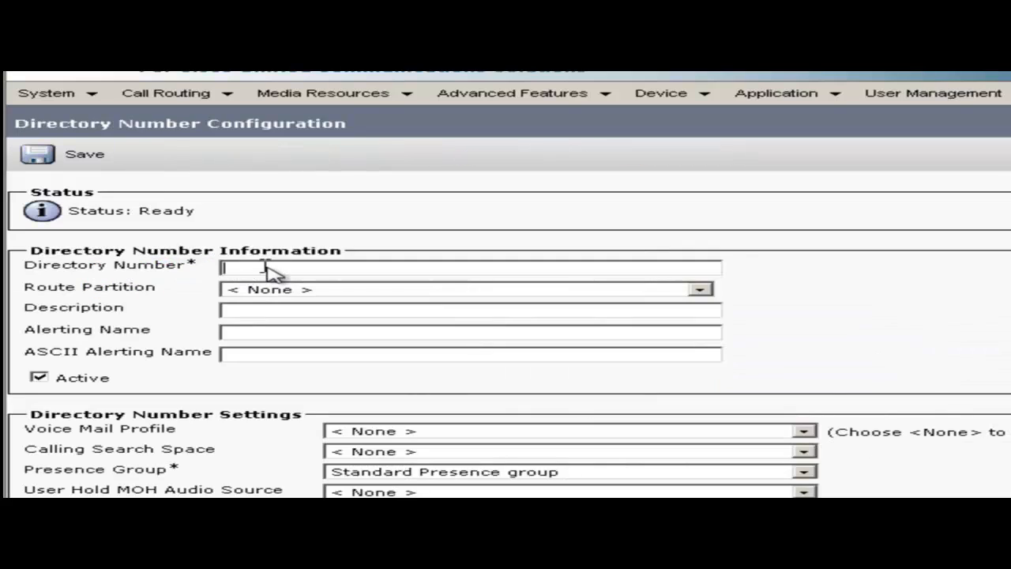
pyautogui.write('1001')
pyautogui.click(58, 161)
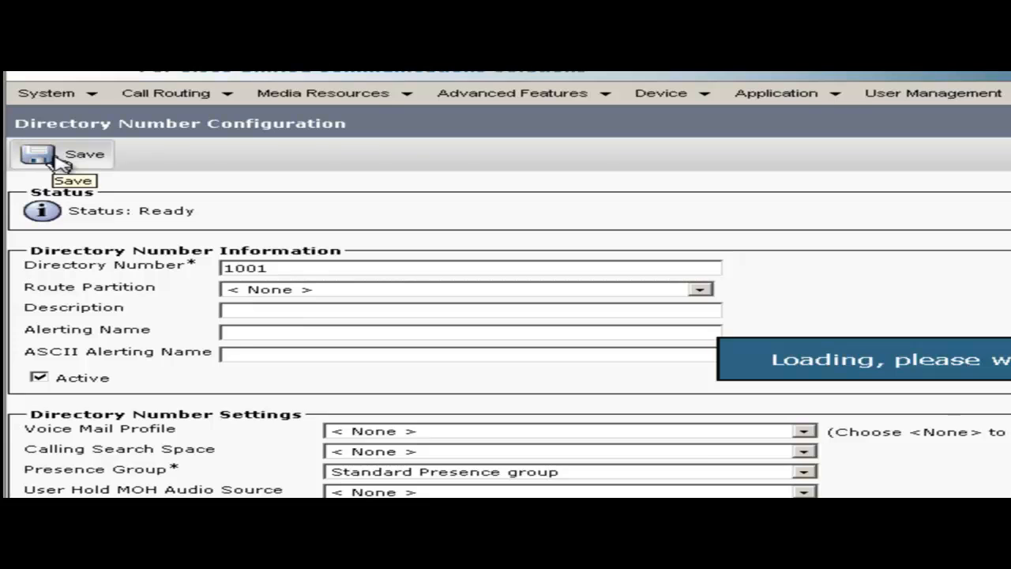